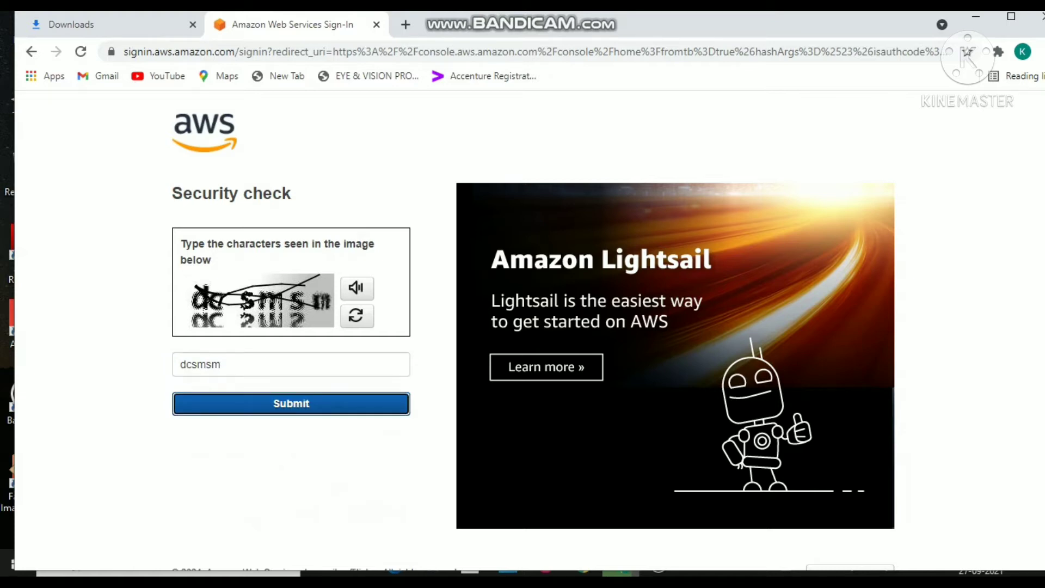
Step: Submit the security check and sign in as the root user with the account password
{"action": "key", "text": "Return"}
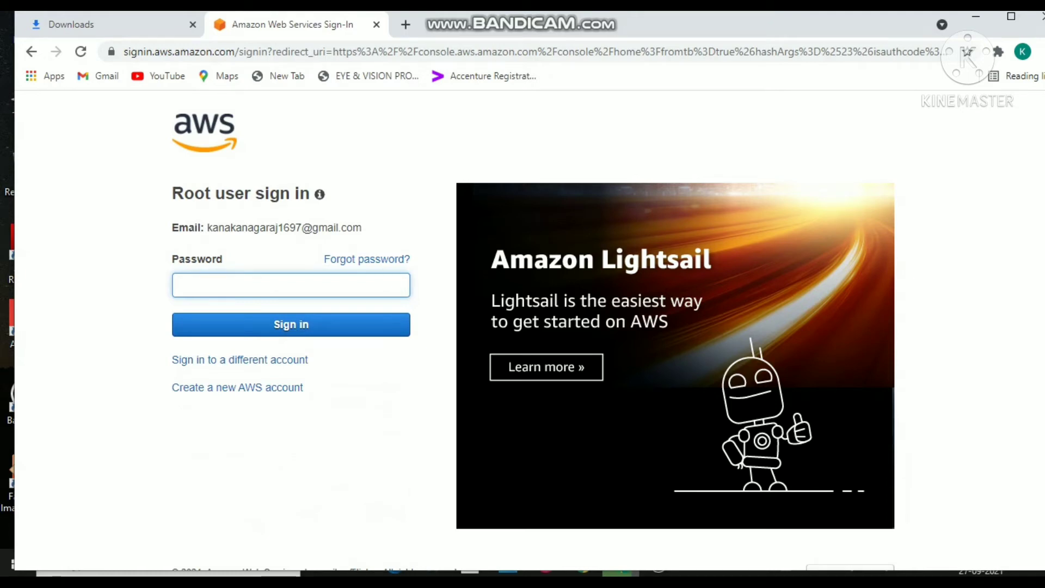
{"action": "type", "text": "••"}
{"action": "key", "text": "BackSpace"}
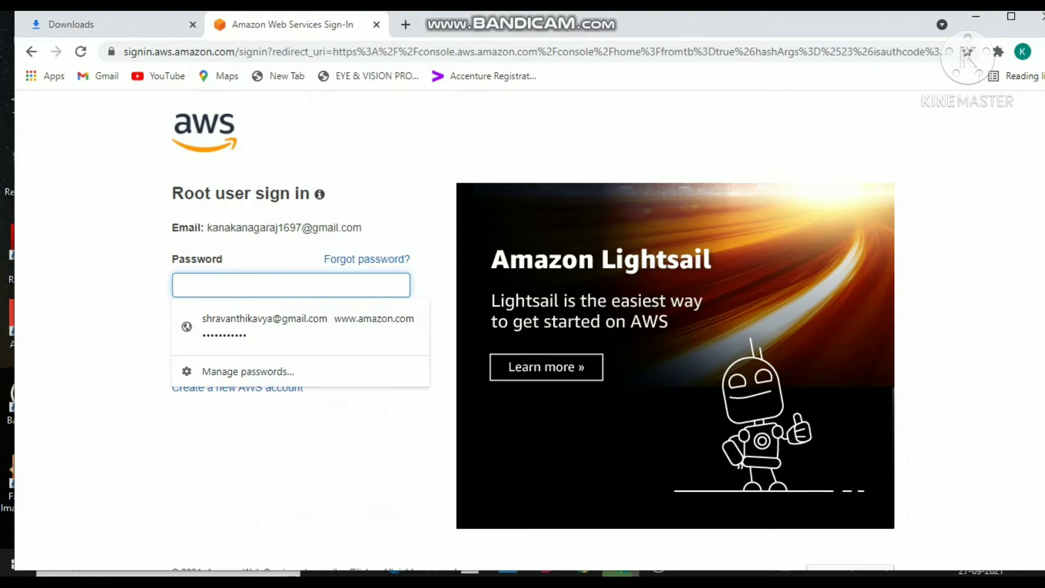
{"action": "type", "text": "•••••••••••"}
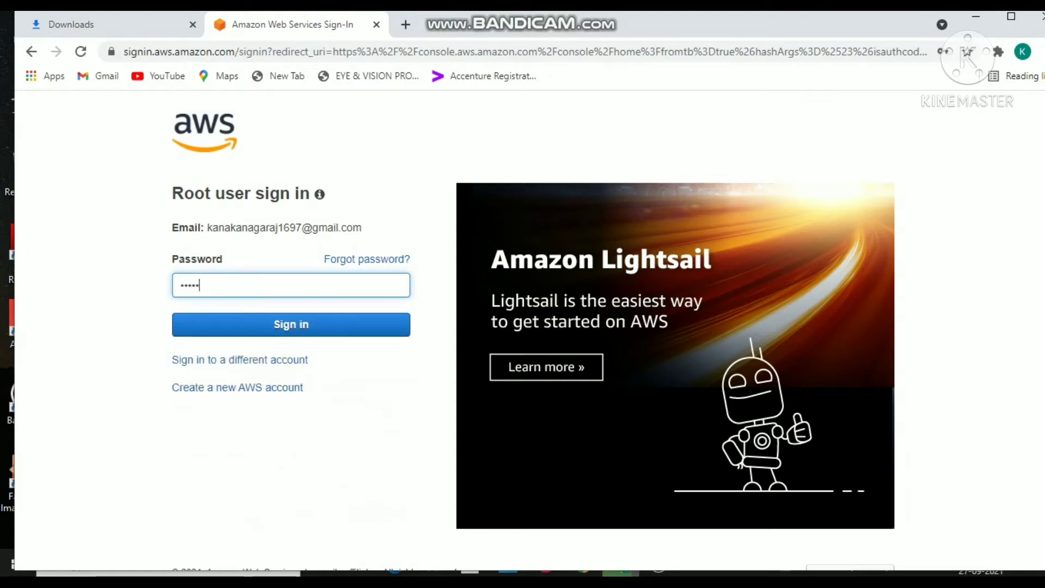
{"action": "key", "text": "Return"}
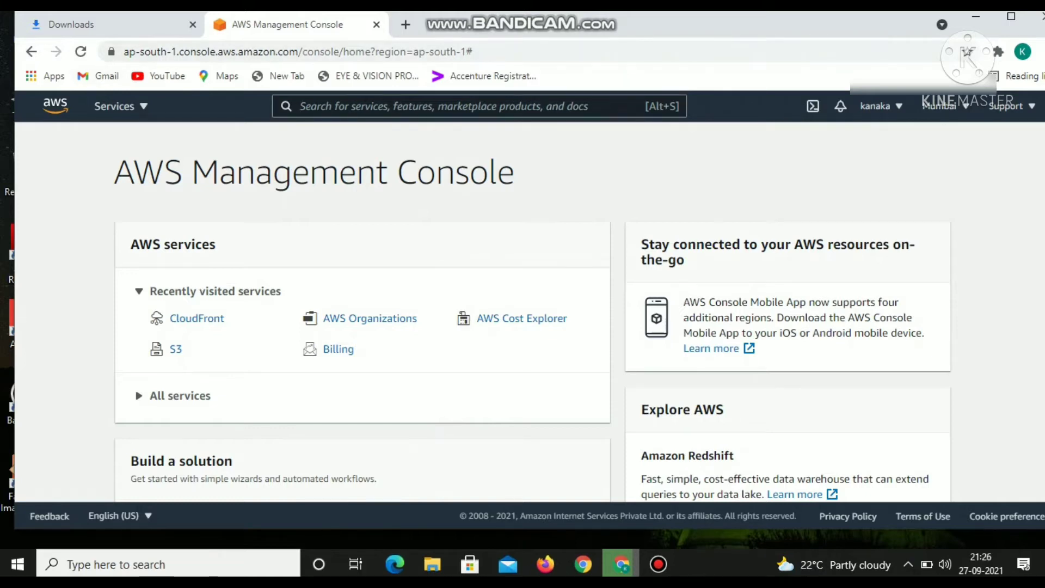
Step: Open the S3 storage service from the list of all AWS services and maximize the browser window
{"action": "left_click", "coordinate": [117, 106]}
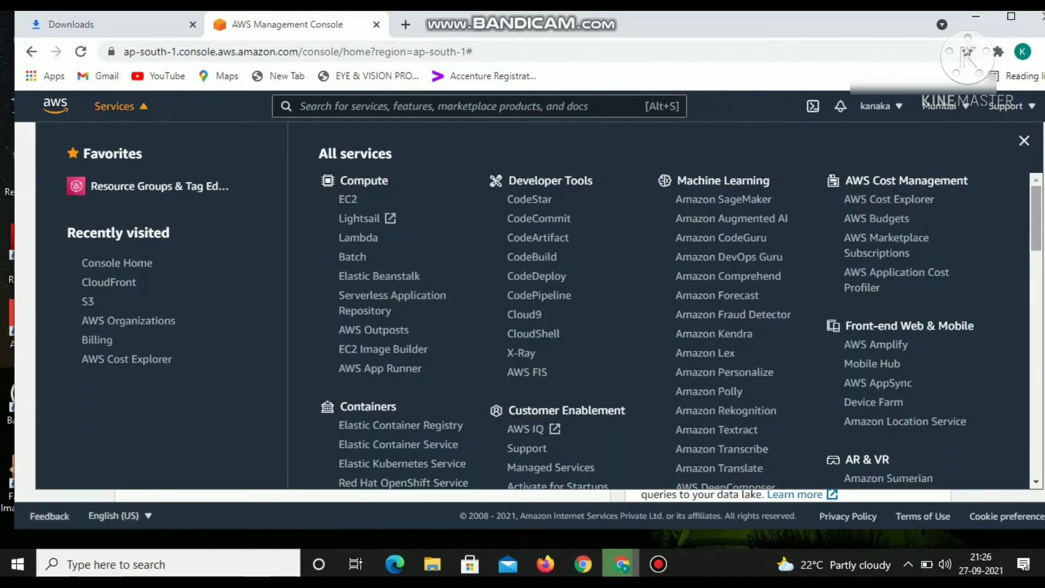
{"action": "scroll", "coordinate": [381, 283], "scroll_direction": "down", "scroll_amount": 4}
{"action": "scroll", "coordinate": [381, 283], "scroll_direction": "down", "scroll_amount": 1}
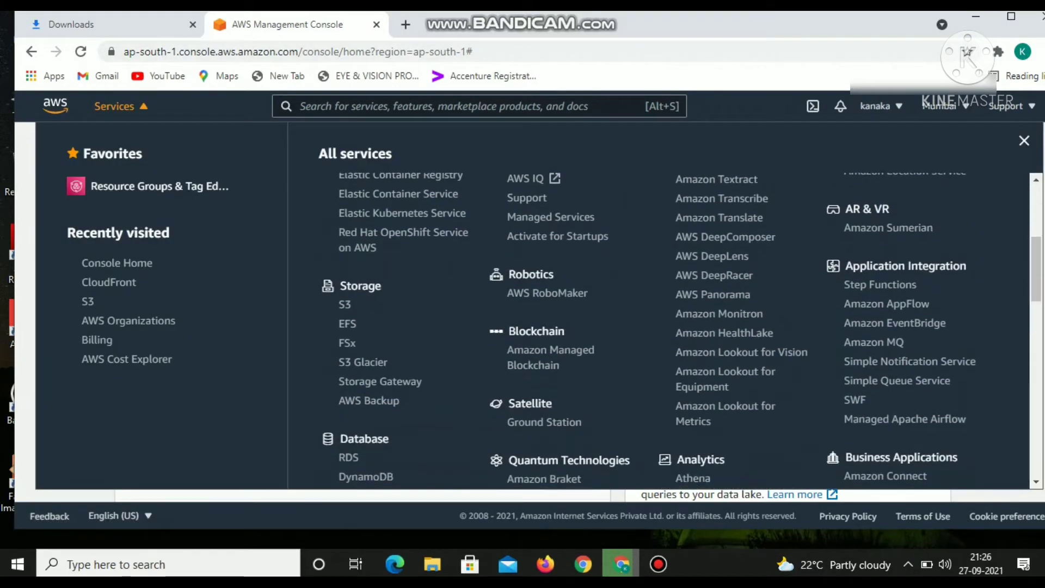
{"action": "left_click", "coordinate": [345, 304]}
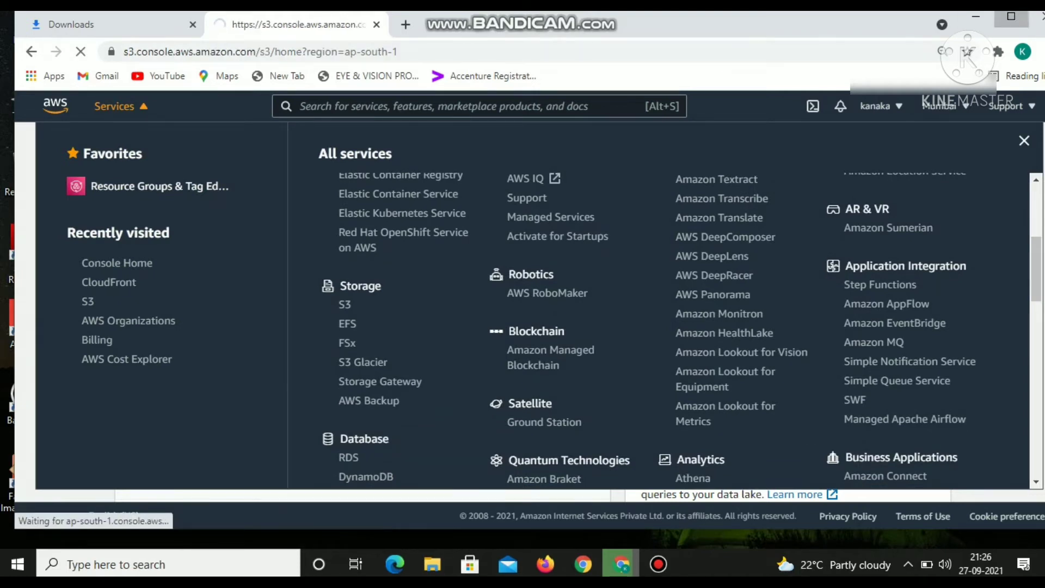
{"action": "left_click", "coordinate": [1011, 17]}
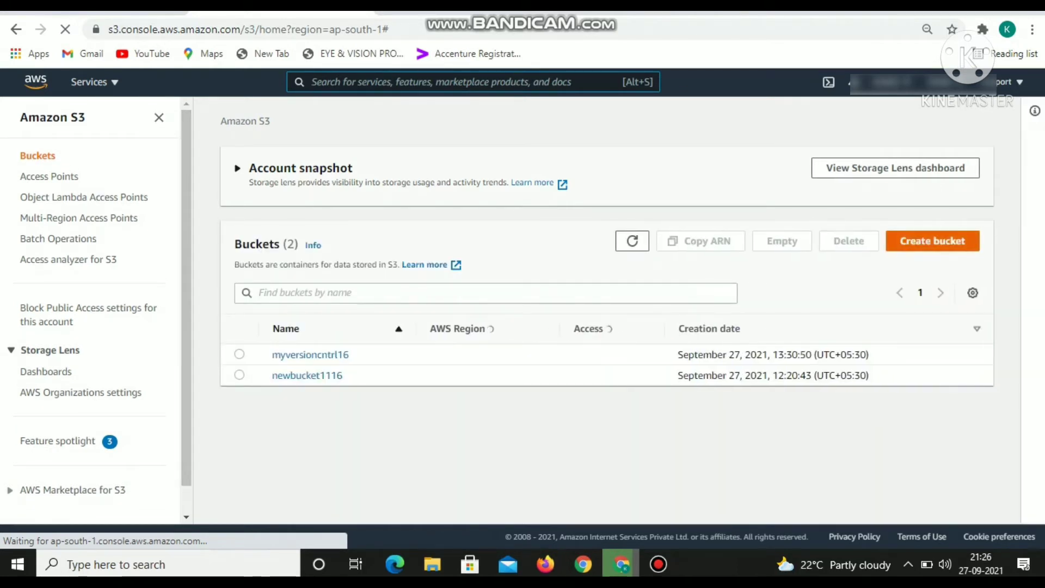
Step: Start creating a new S3 bucket and enter newbucket as its name
{"action": "left_click", "coordinate": [932, 241]}
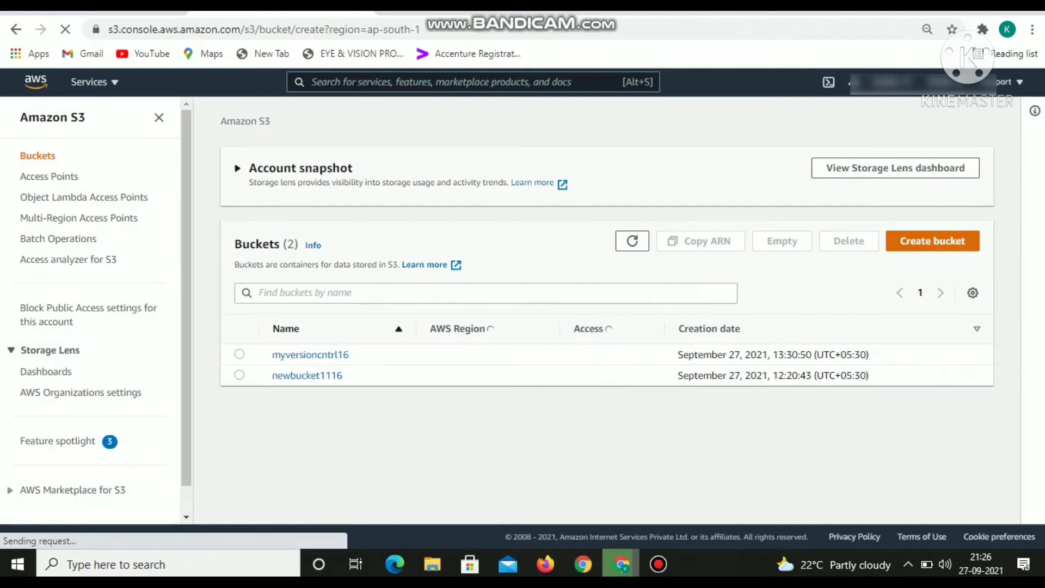
{"action": "left_click", "coordinate": [264, 284]}
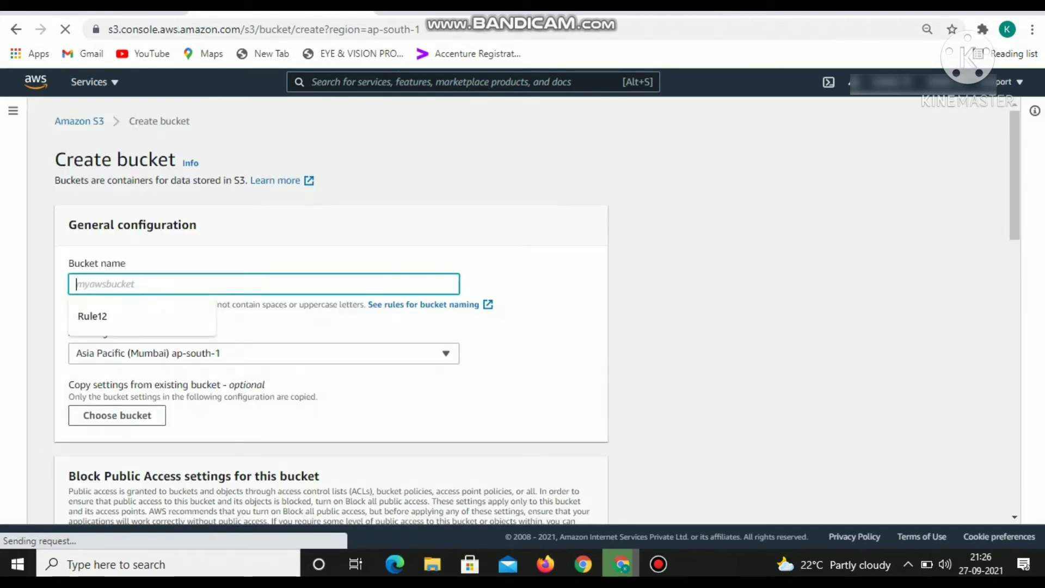
{"action": "type", "text": "newbuck"}
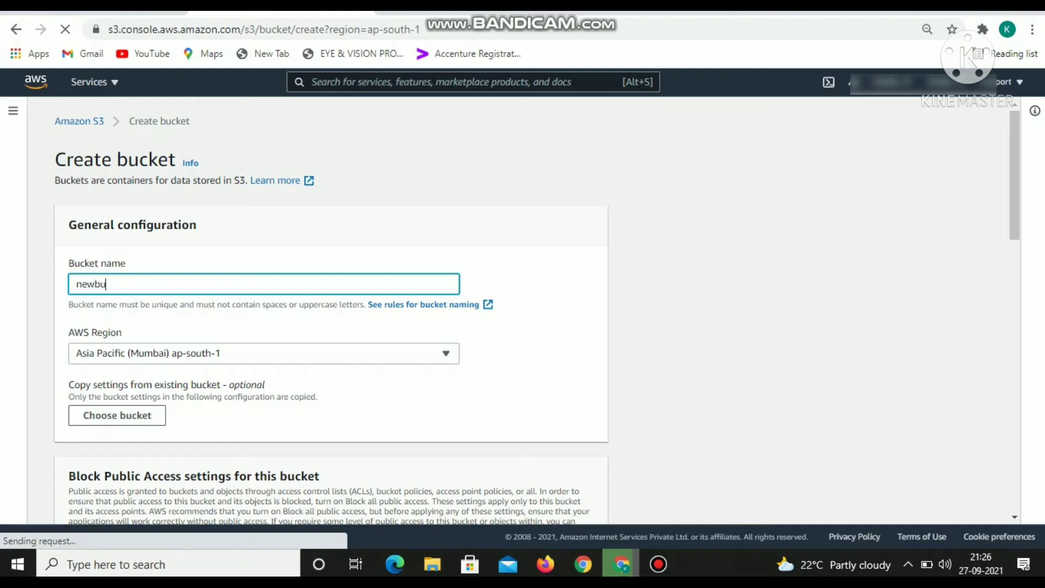
{"action": "key", "text": "BackSpace"}
{"action": "key", "text": "BackSpace"}
{"action": "type", "text": "cket"}
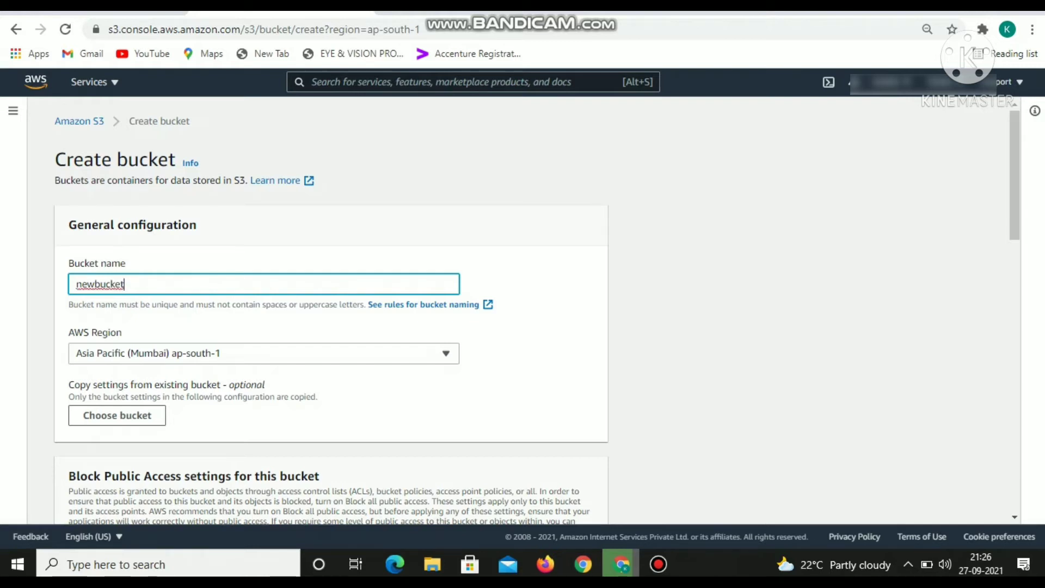
Step: Try to create the bucket named newbucket with the default access, versioning and encryption settings
{"action": "scroll", "coordinate": [522, 310], "scroll_direction": "down", "scroll_amount": 6}
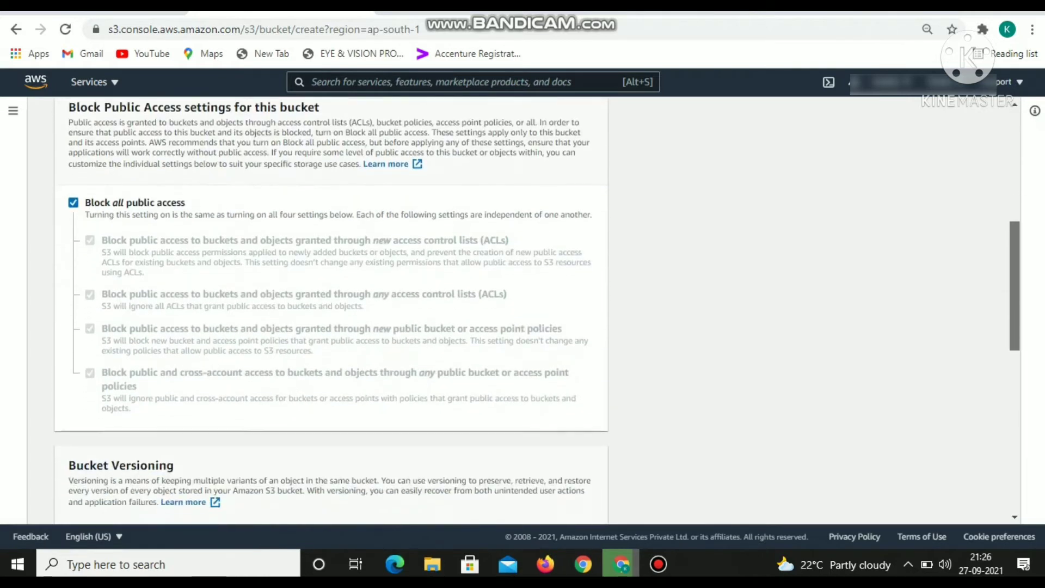
{"action": "scroll", "coordinate": [330, 310], "scroll_direction": "down", "scroll_amount": 1}
{"action": "scroll", "coordinate": [331, 310], "scroll_direction": "down", "scroll_amount": 3}
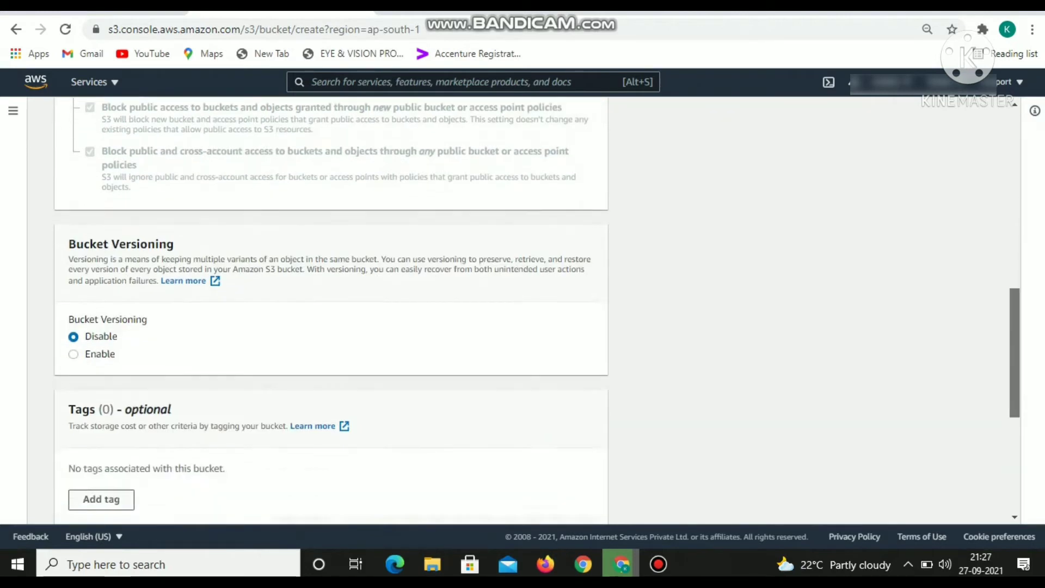
{"action": "scroll", "coordinate": [331, 310], "scroll_direction": "down", "scroll_amount": 3}
{"action": "scroll", "coordinate": [331, 311], "scroll_direction": "down", "scroll_amount": 2}
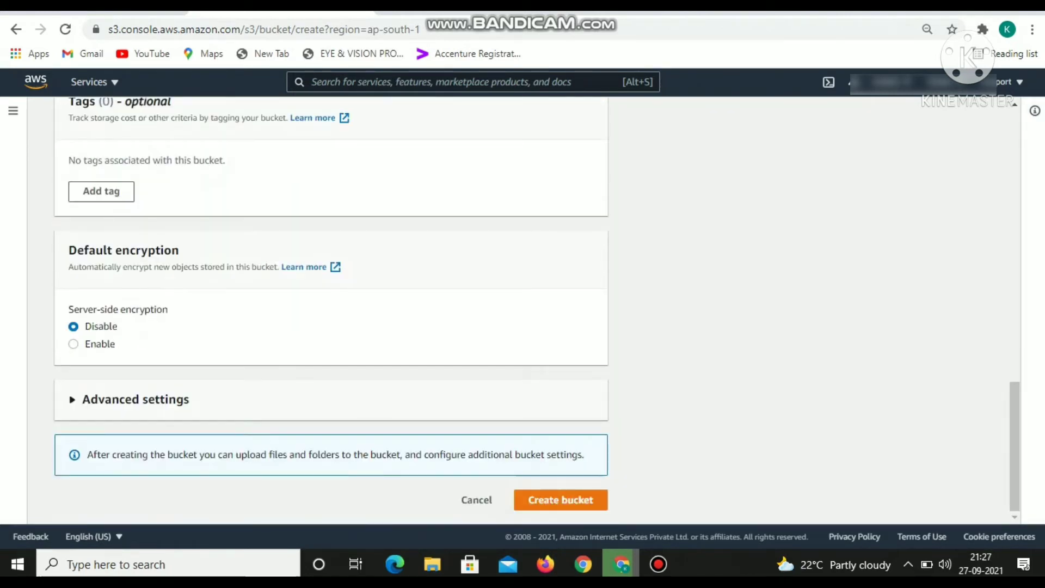
{"action": "left_click", "coordinate": [561, 500]}
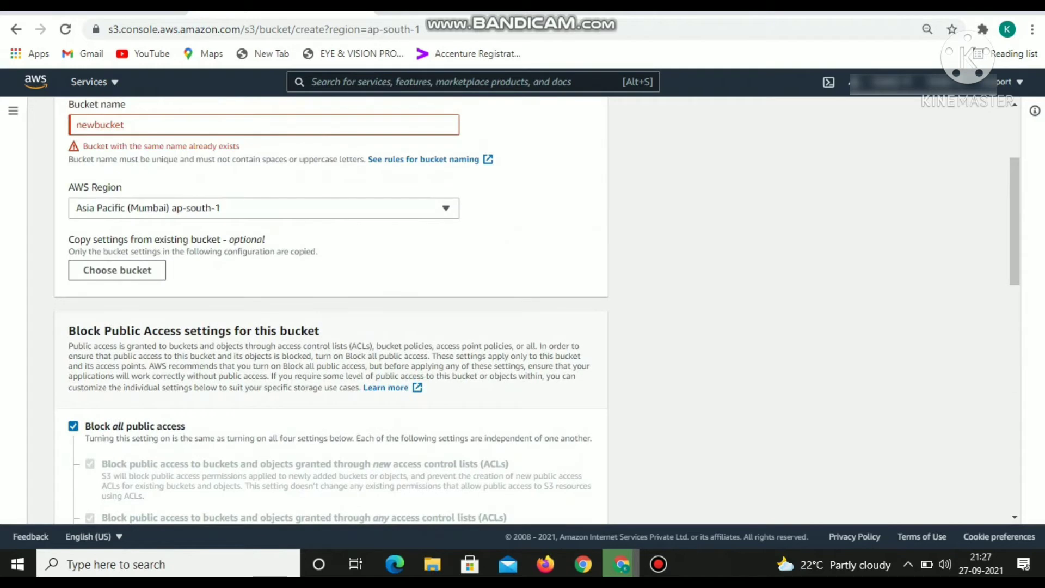
Step: Change the bucket name to newbucket197
{"action": "double_click", "coordinate": [101, 126]}
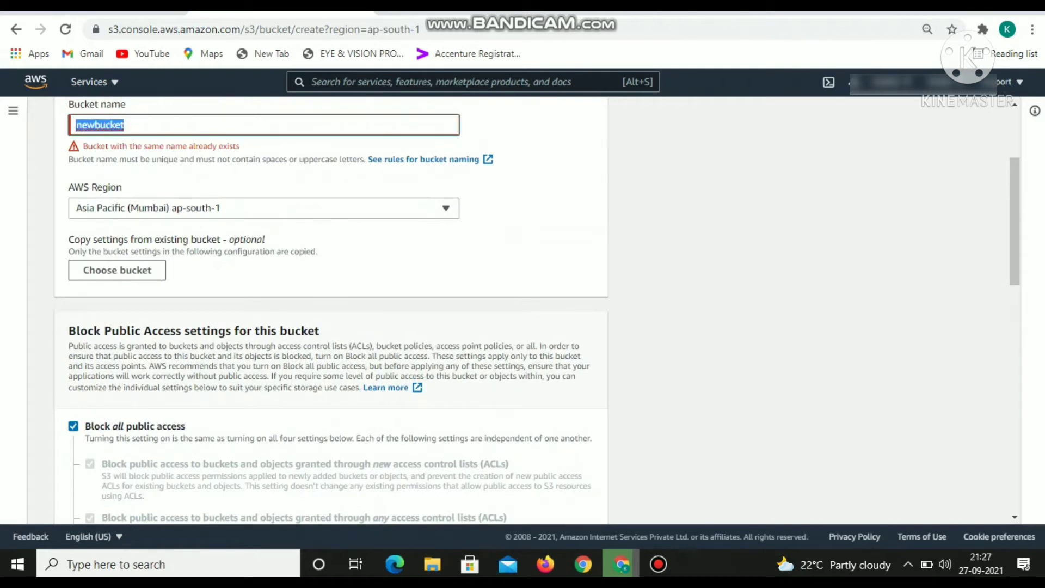
{"action": "left_click", "coordinate": [126, 125]}
{"action": "type", "text": "1116"}
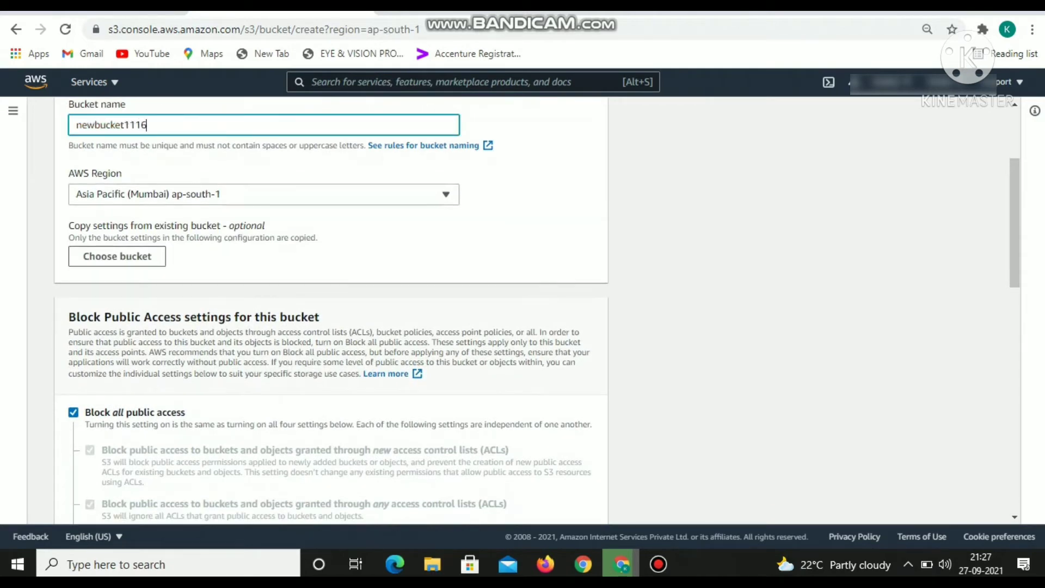
{"action": "key", "text": "BackSpace"}
{"action": "key", "text": "BackSpace"}
{"action": "key", "text": "BackSpace"}
{"action": "key", "text": "BackSpace"}
{"action": "type", "text": "1997"}
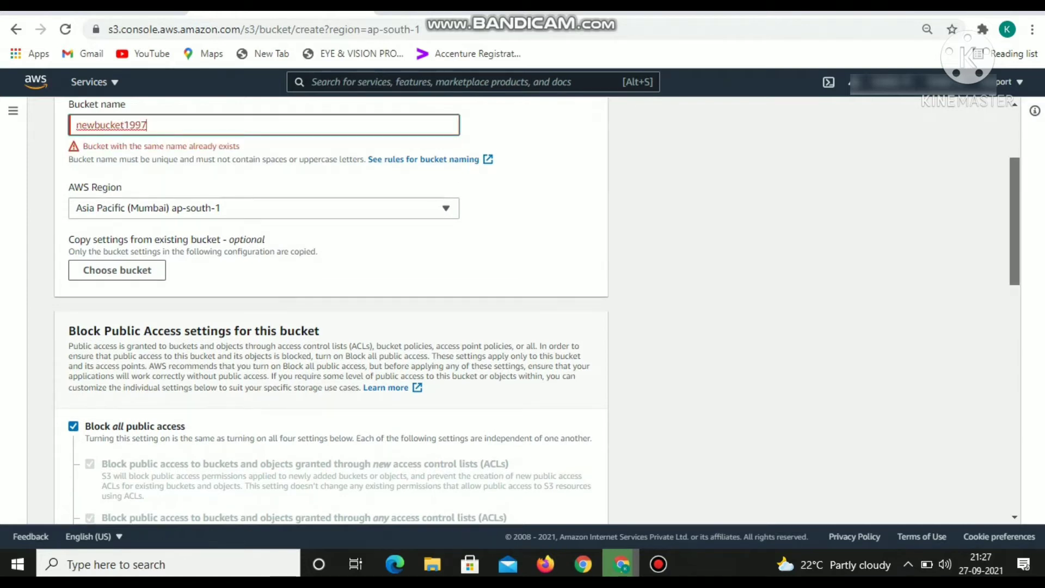
{"action": "scroll", "coordinate": [330, 310], "scroll_direction": "down", "scroll_amount": 1}
{"action": "scroll", "coordinate": [331, 310], "scroll_direction": "up", "scroll_amount": 1}
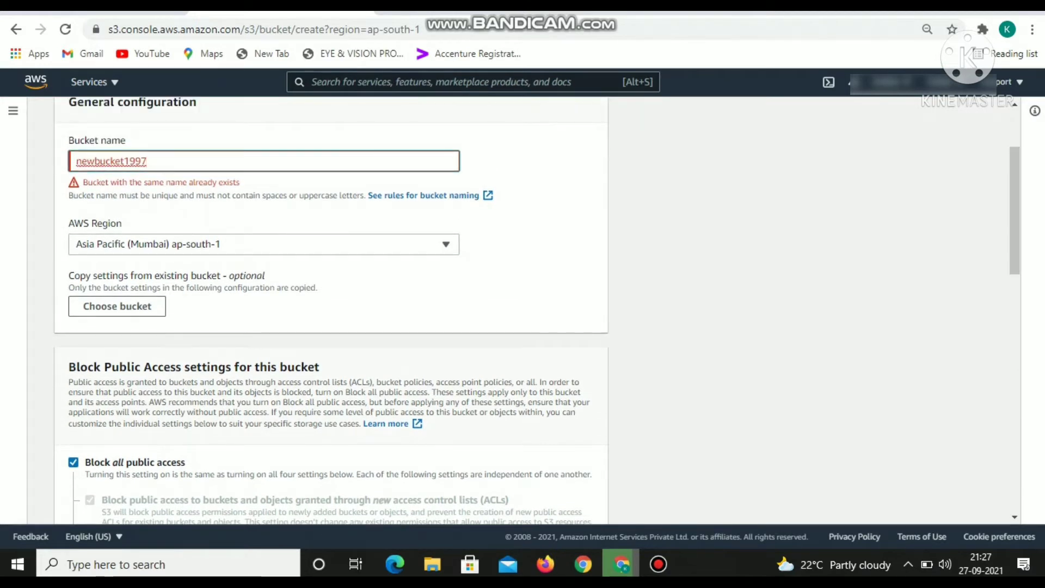
{"action": "key", "text": "BackSpace"}
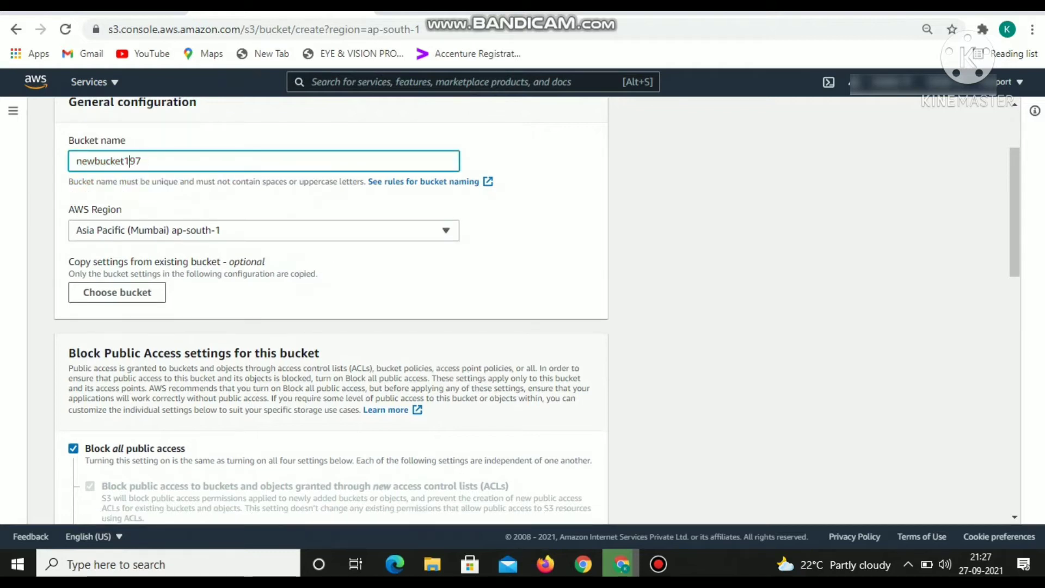
Step: Create the newbucket197 bucket, keeping public access blocked and versioning and server-side encryption disabled
{"action": "scroll", "coordinate": [537, 310], "scroll_direction": "down", "scroll_amount": 5}
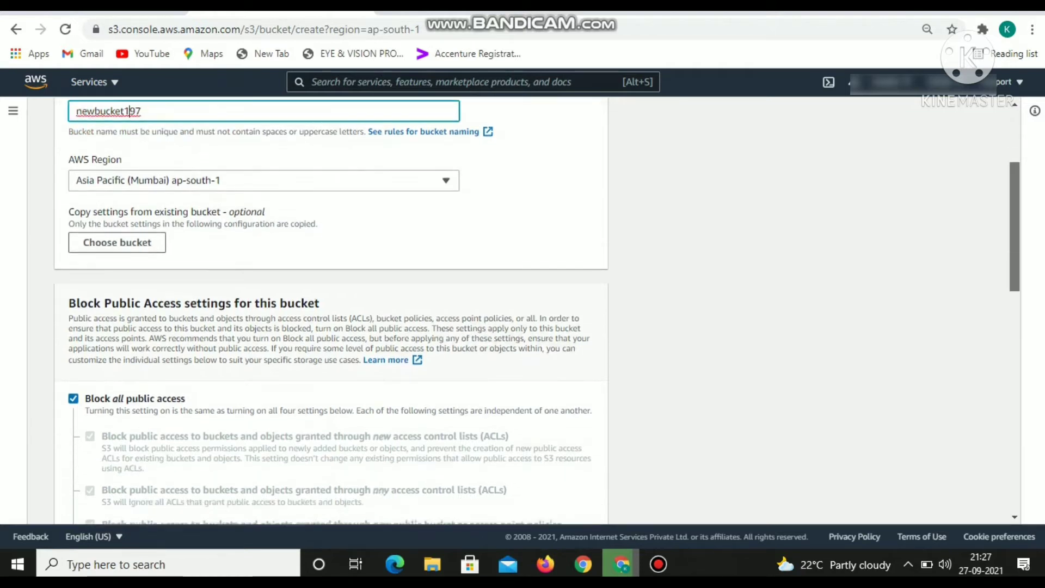
{"action": "scroll", "coordinate": [331, 310], "scroll_direction": "down", "scroll_amount": 5}
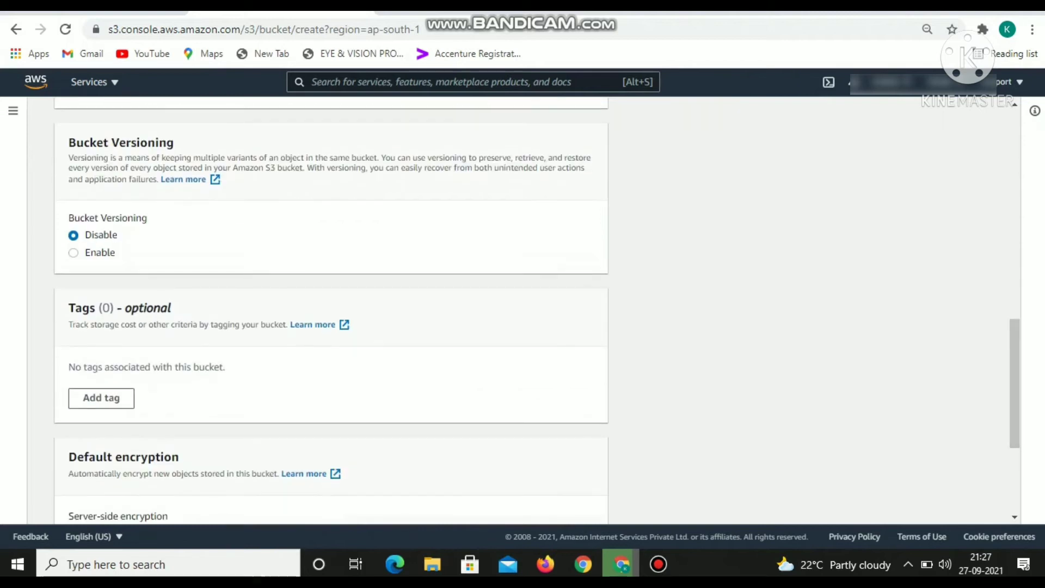
{"action": "scroll", "coordinate": [331, 310], "scroll_direction": "down", "scroll_amount": 4}
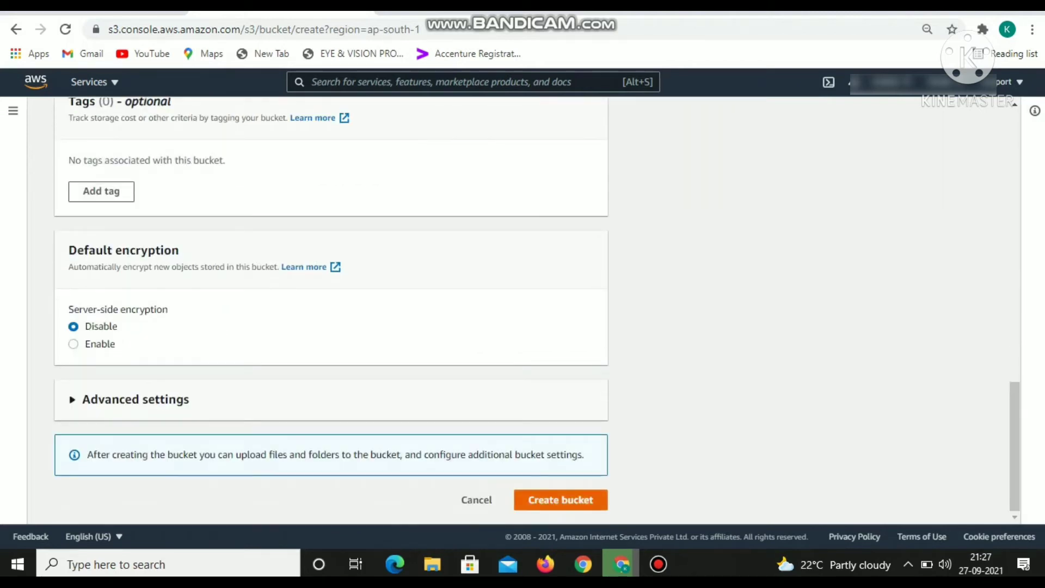
{"action": "left_click", "coordinate": [554, 499]}
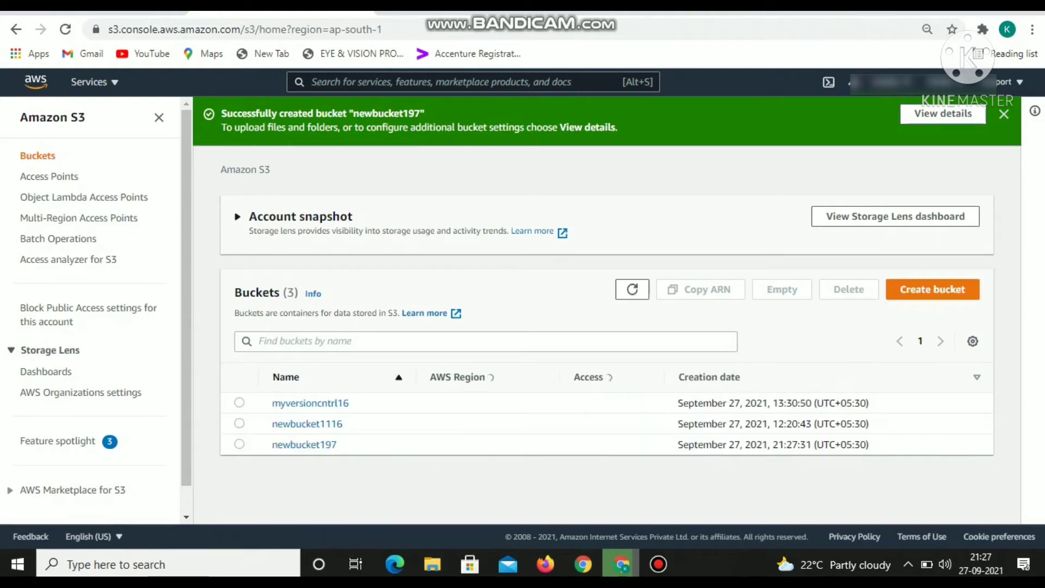
Step: Open the newbucket197 bucket and add INFOTECH (1).png from the Downloads folder to a new upload
{"action": "left_click", "coordinate": [304, 444]}
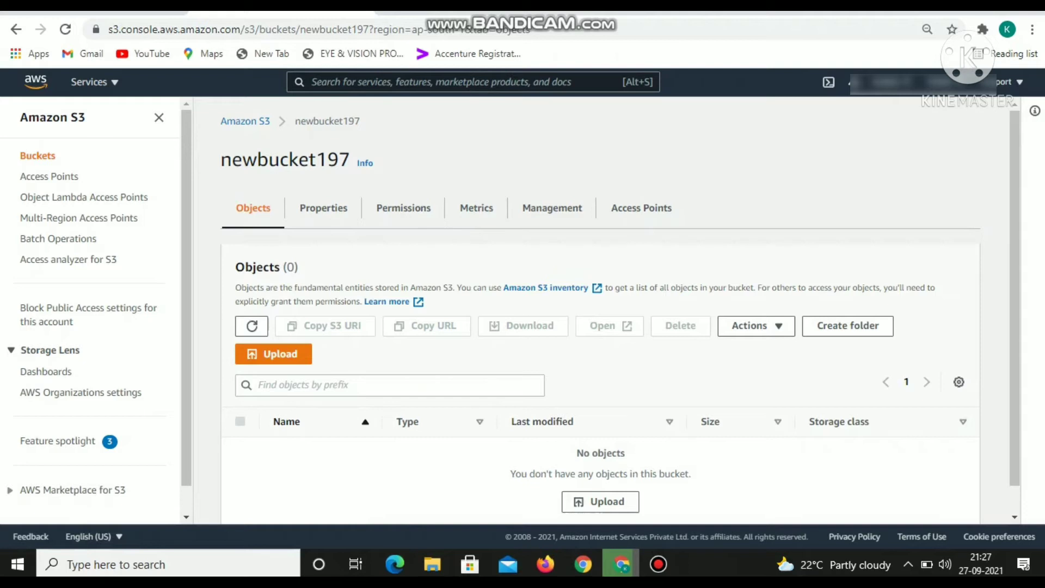
{"action": "left_click_drag", "start_coordinate": [1014, 326], "coordinate": [1014, 352]}
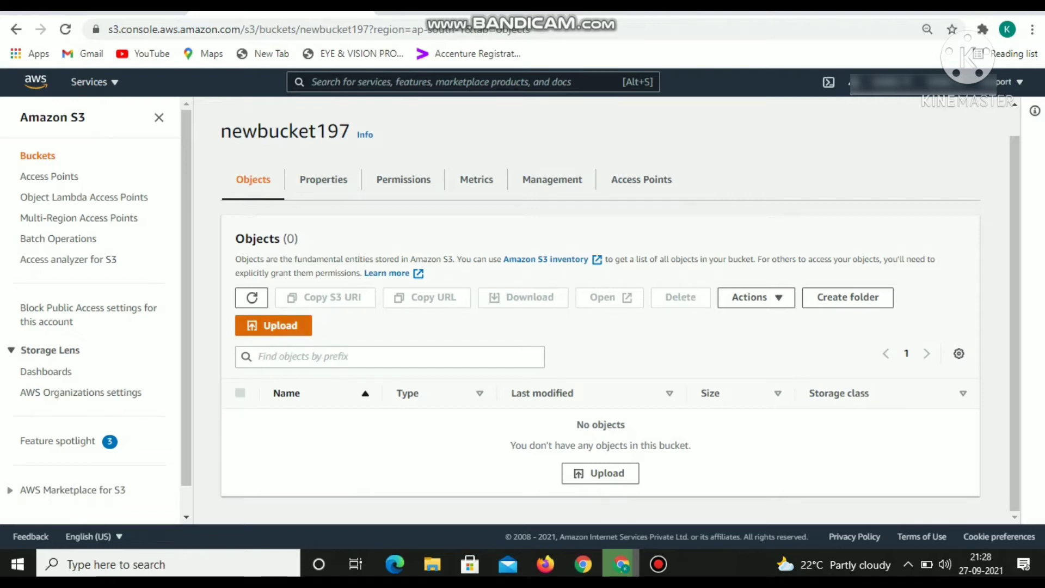
{"action": "left_click", "coordinate": [273, 325]}
{"action": "left_click", "coordinate": [475, 293]}
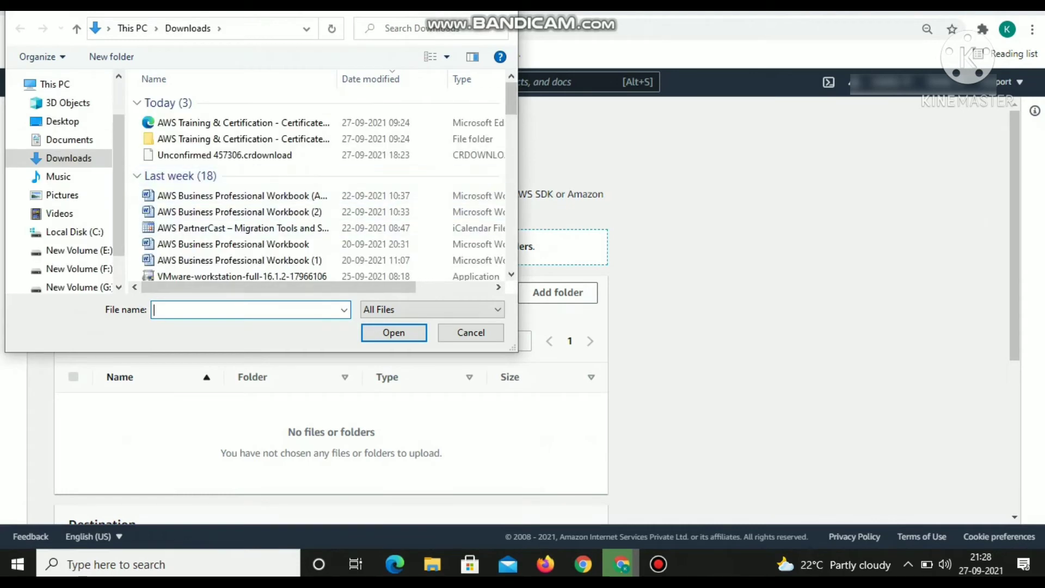
{"action": "scroll", "coordinate": [321, 185], "scroll_direction": "down", "scroll_amount": 5}
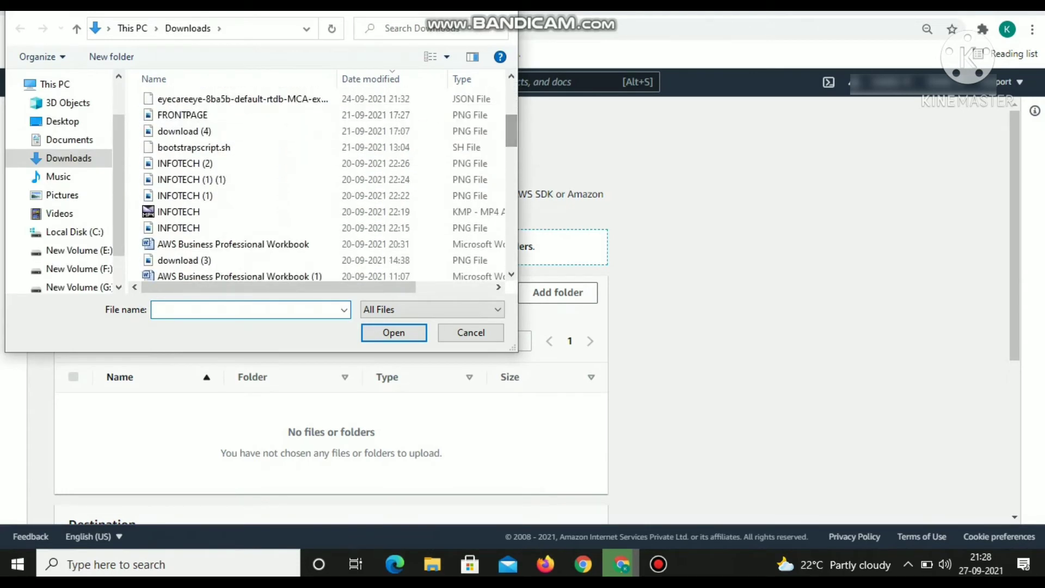
{"action": "left_click", "coordinate": [185, 196]}
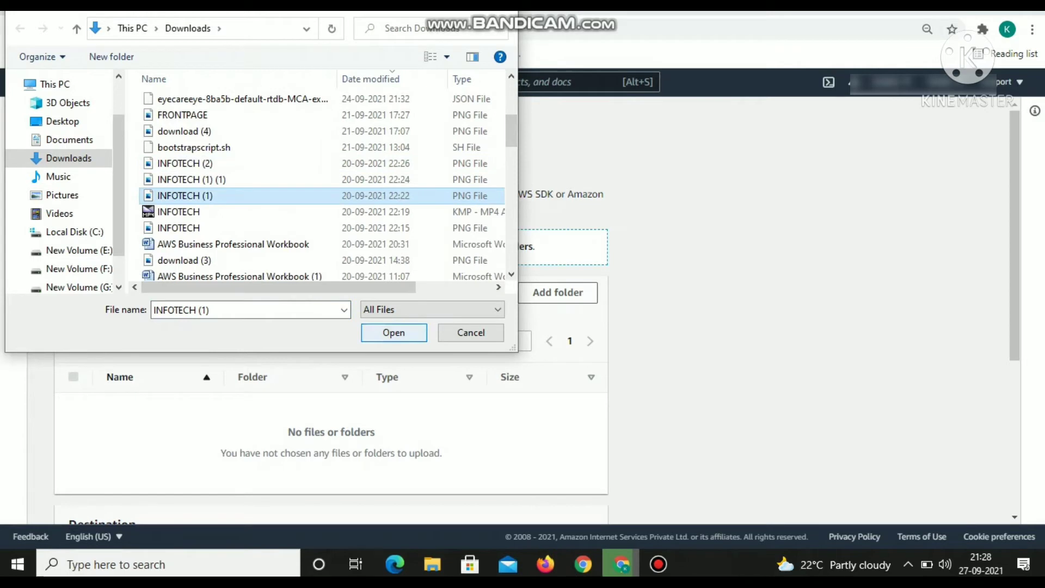
{"action": "left_click", "coordinate": [393, 332]}
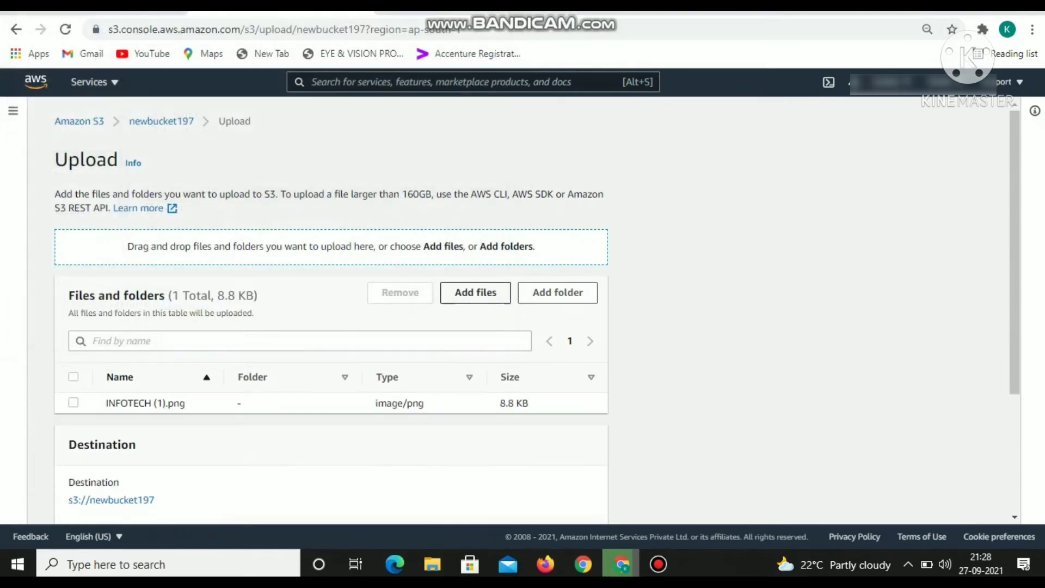
Step: Upload the chosen PNG file to newbucket197 with default permissions and properties, and close the upload status page
{"action": "scroll", "coordinate": [475, 170], "scroll_direction": "down", "scroll_amount": 2}
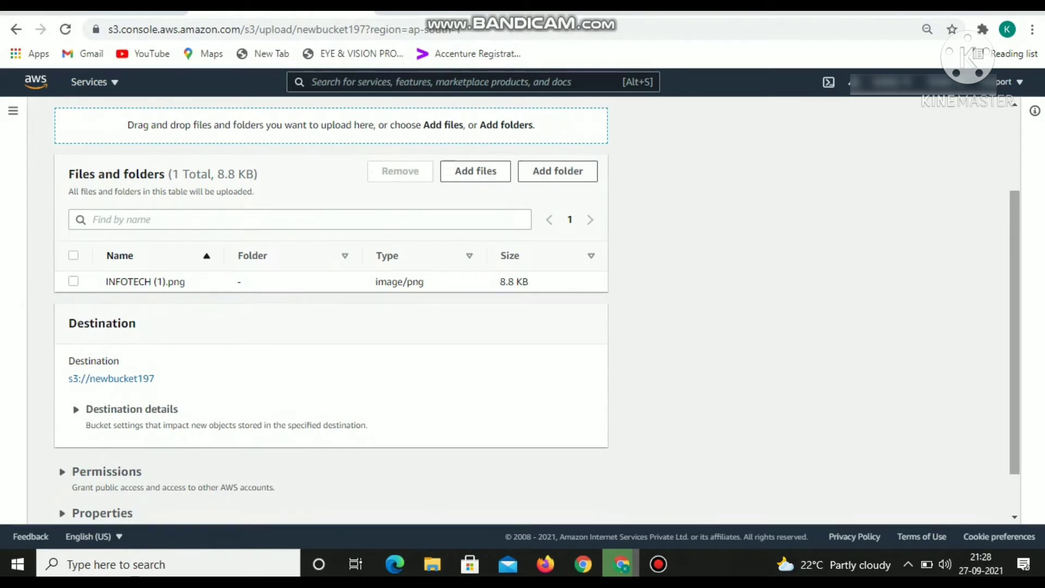
{"action": "scroll", "coordinate": [1014, 326], "scroll_direction": "down", "scroll_amount": 1}
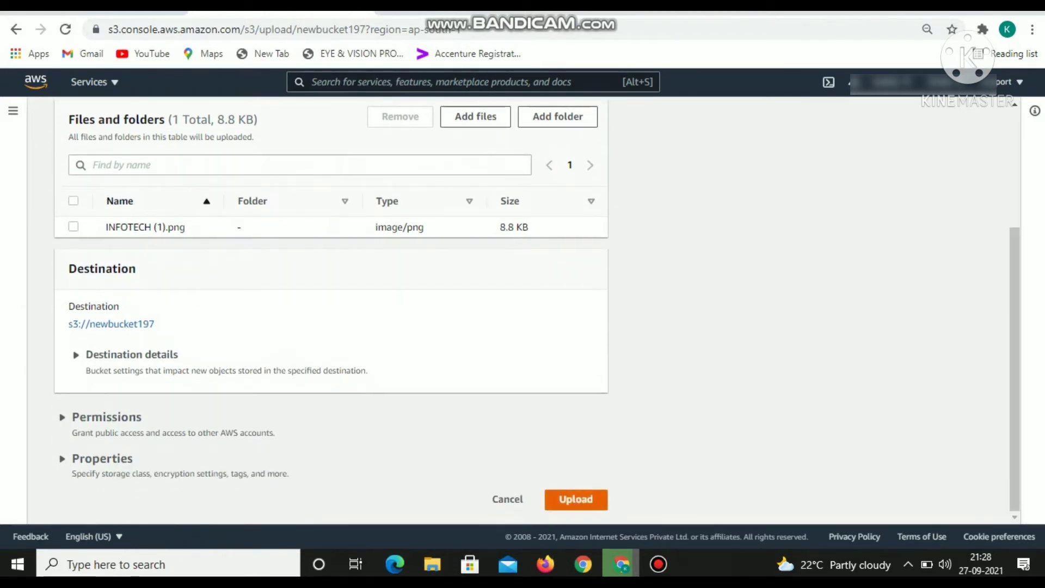
{"action": "left_click", "coordinate": [576, 500]}
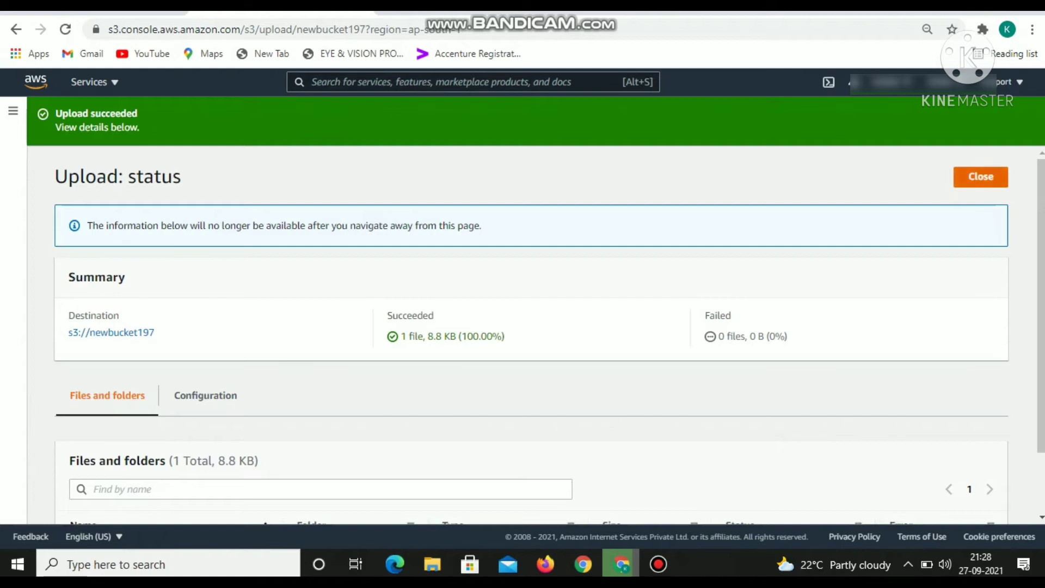
{"action": "left_click", "coordinate": [981, 177]}
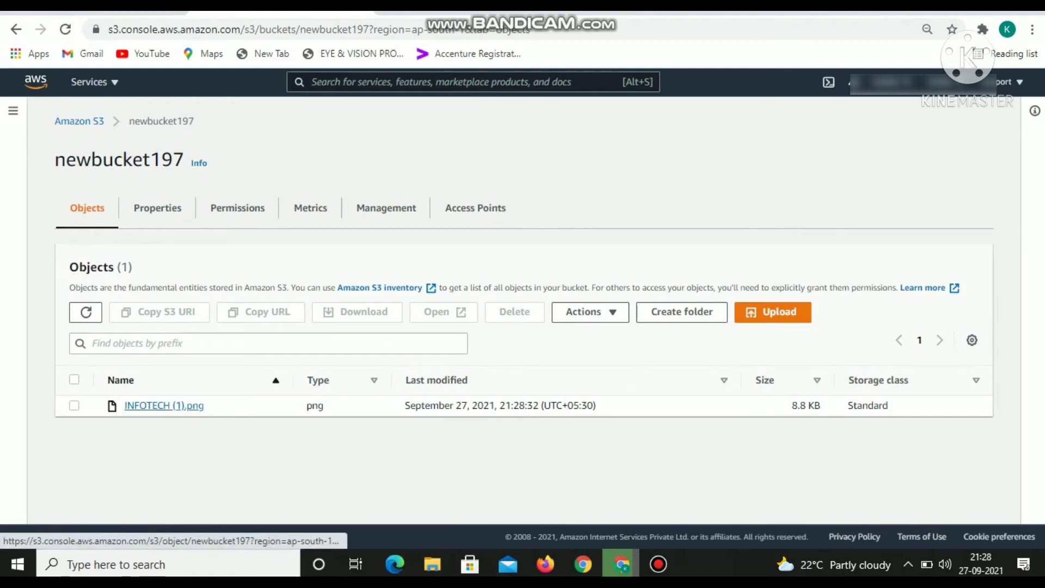
Step: Open the details of INFOTECH (1).png, test public access through its object URL, inspect the response, and return to the S3 console
{"action": "left_click", "coordinate": [163, 405]}
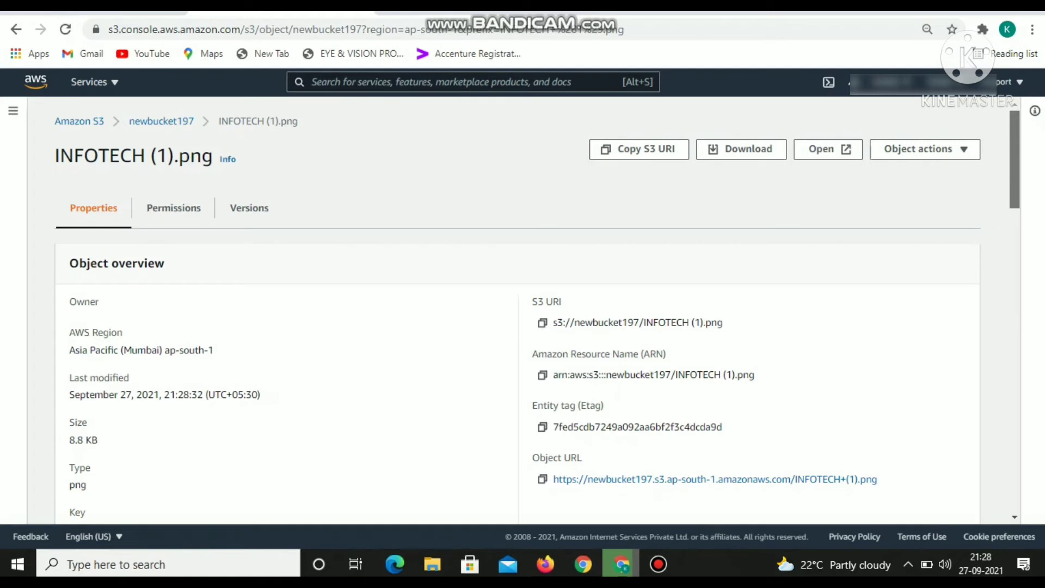
{"action": "scroll", "coordinate": [523, 310], "scroll_direction": "down", "scroll_amount": 4}
{"action": "scroll", "coordinate": [522, 310], "scroll_direction": "up", "scroll_amount": 1}
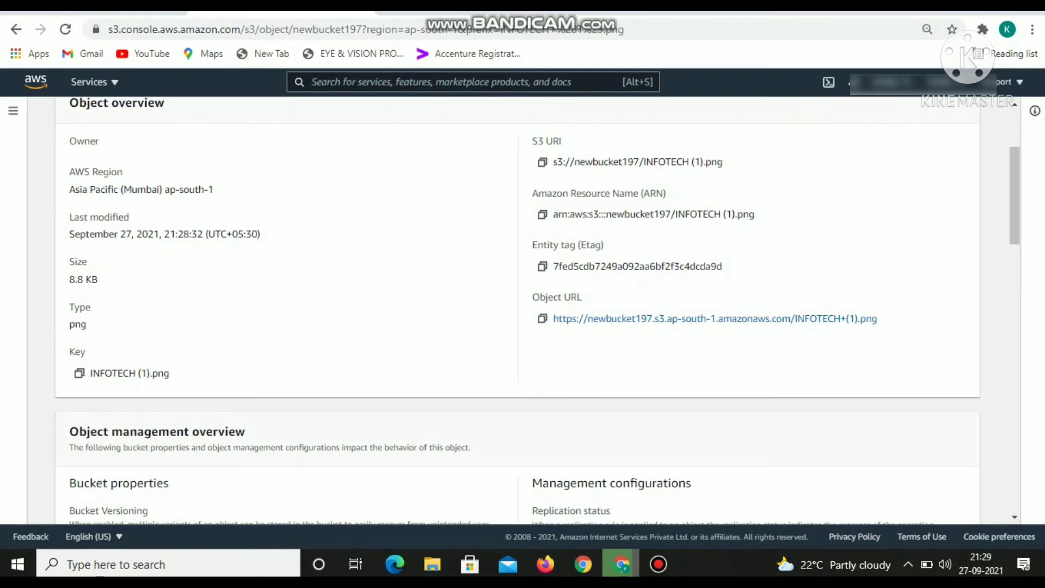
{"action": "left_click", "coordinate": [715, 319]}
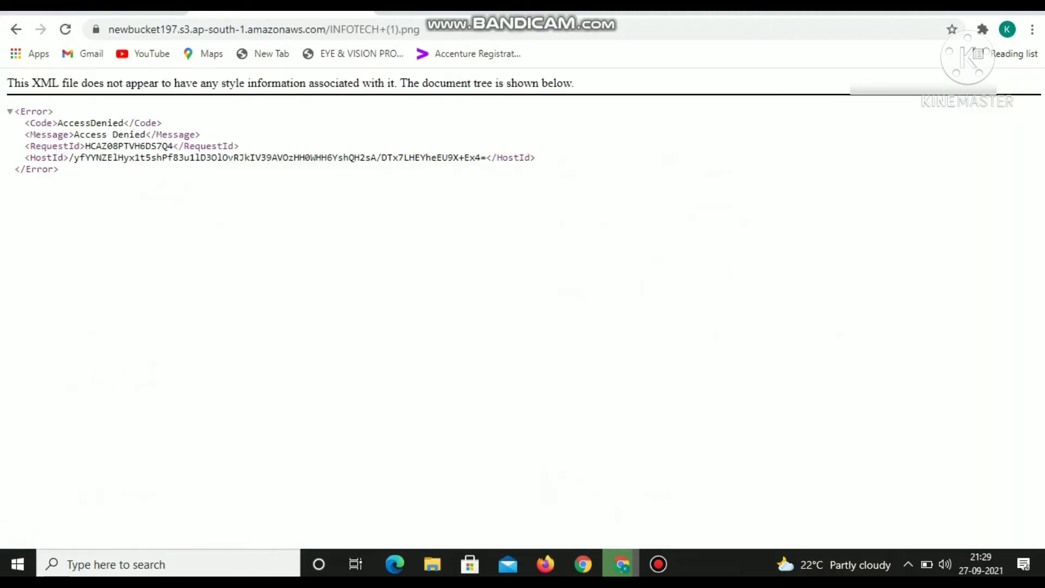
{"action": "left_click_drag", "start_coordinate": [24, 134], "coordinate": [201, 134]}
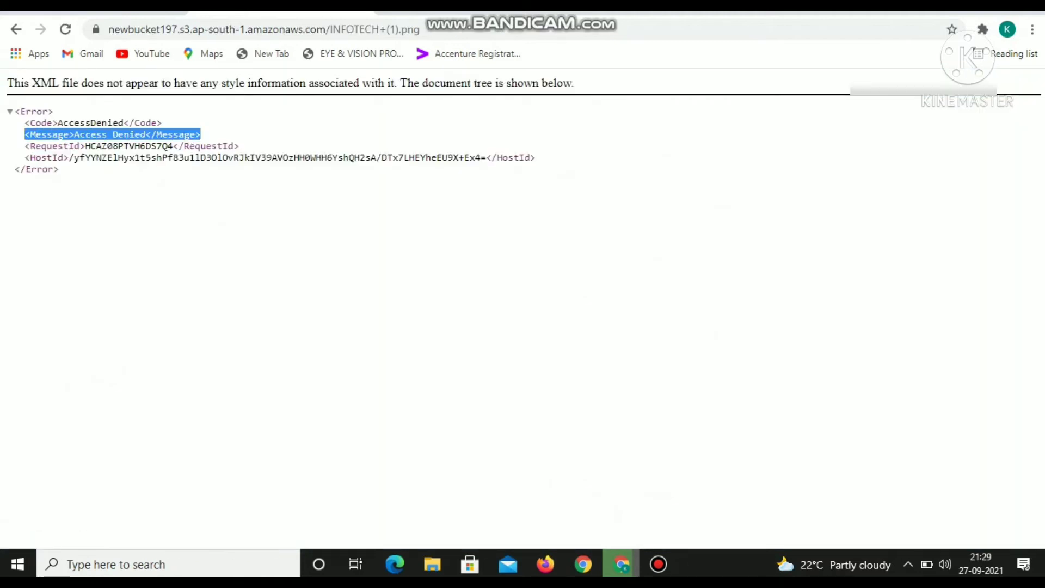
{"action": "left_click_drag", "start_coordinate": [24, 123], "coordinate": [162, 123]}
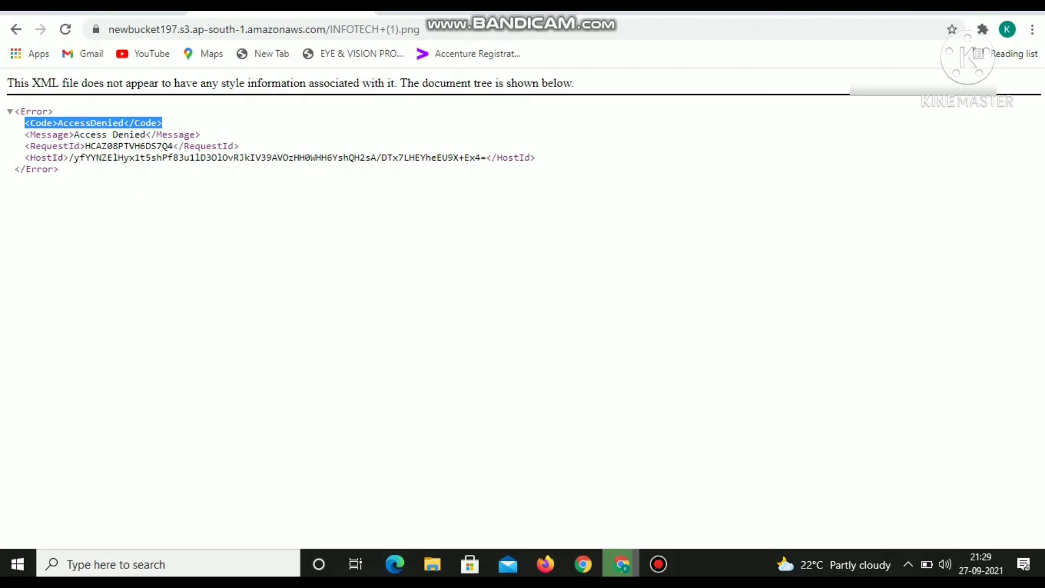
{"action": "left_click_drag", "start_coordinate": [20, 111], "coordinate": [54, 111]}
{"action": "left_click", "coordinate": [54, 111]}
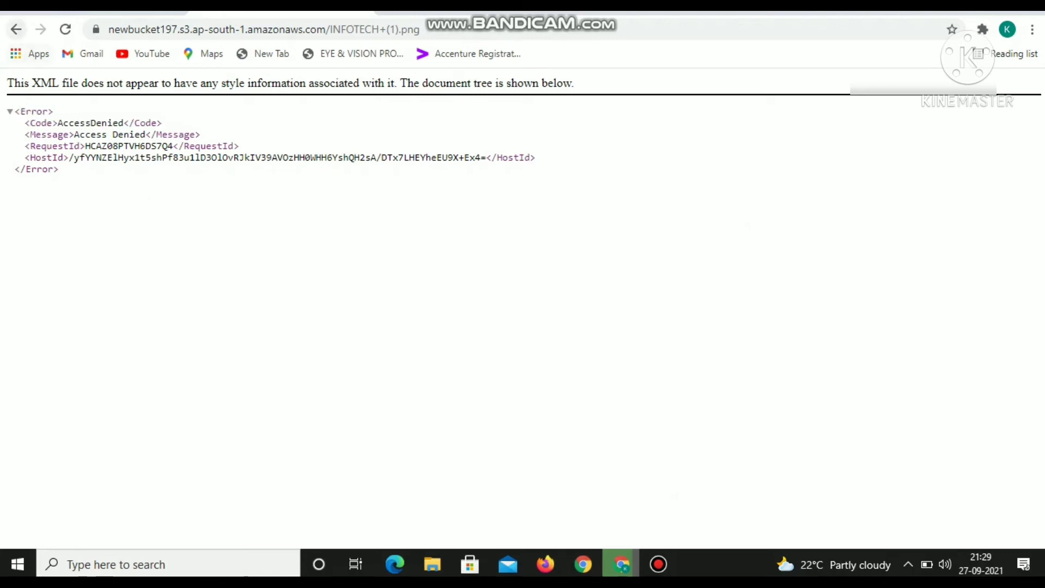
{"action": "left_click", "coordinate": [16, 29]}
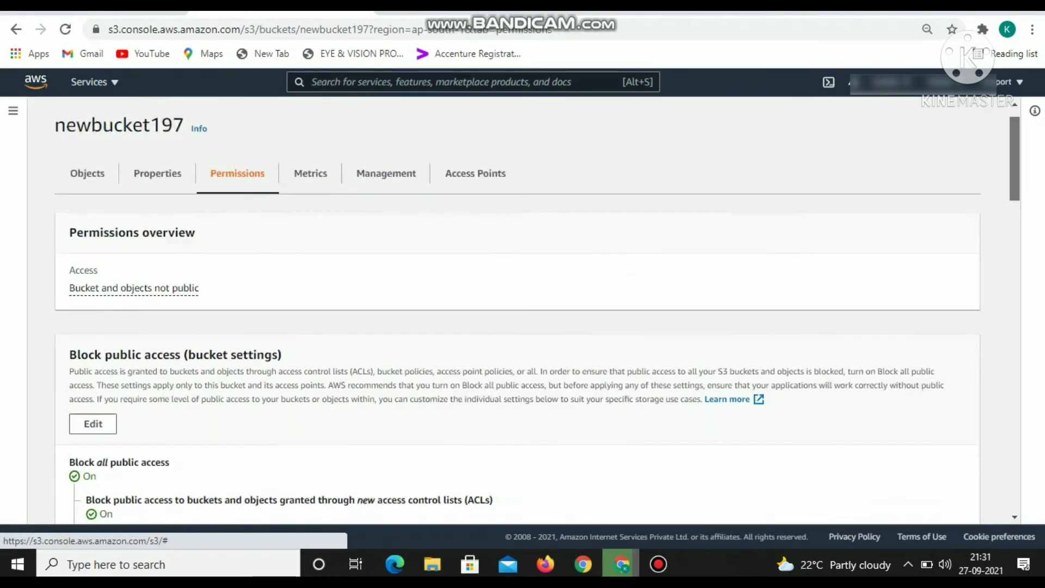
Step: Turn off Block all public access in newbucket197's permissions and save the change, entering "confirm" to approve it
{"action": "scroll", "coordinate": [517, 311], "scroll_direction": "down", "scroll_amount": 2}
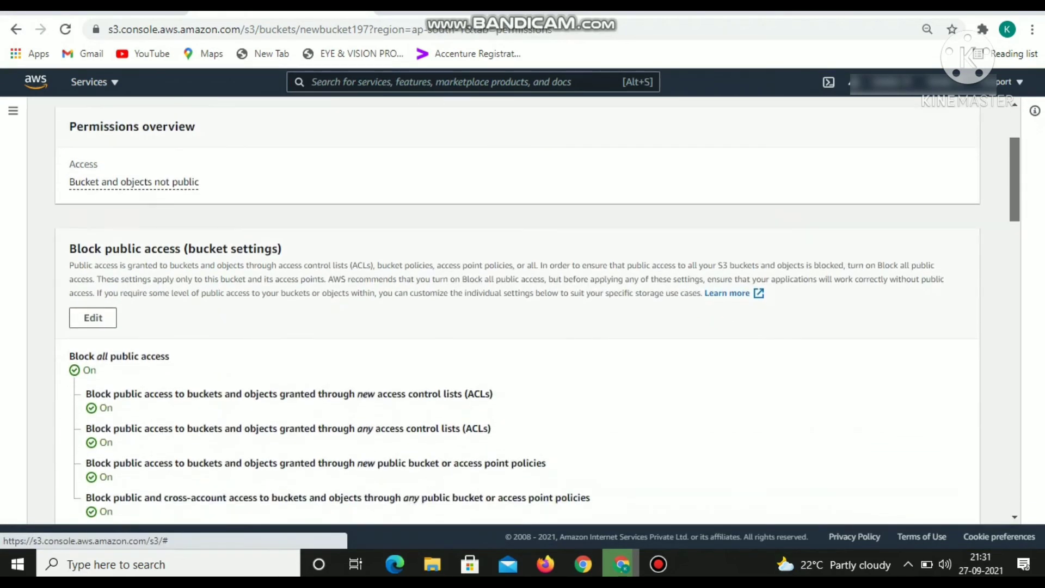
{"action": "scroll", "coordinate": [517, 310], "scroll_direction": "down", "scroll_amount": 2}
{"action": "left_click", "coordinate": [93, 196]}
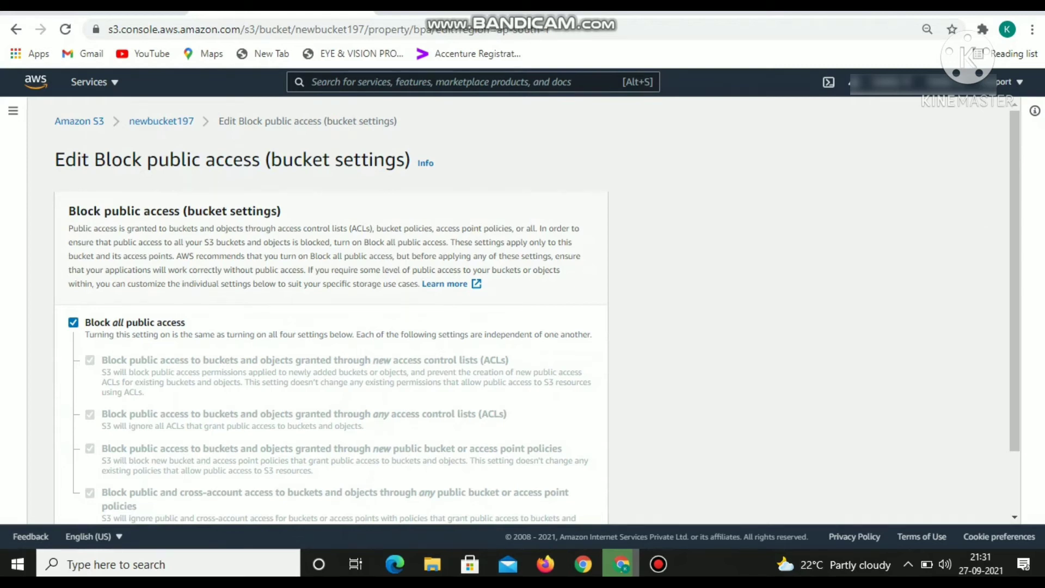
{"action": "left_click", "coordinate": [74, 322]}
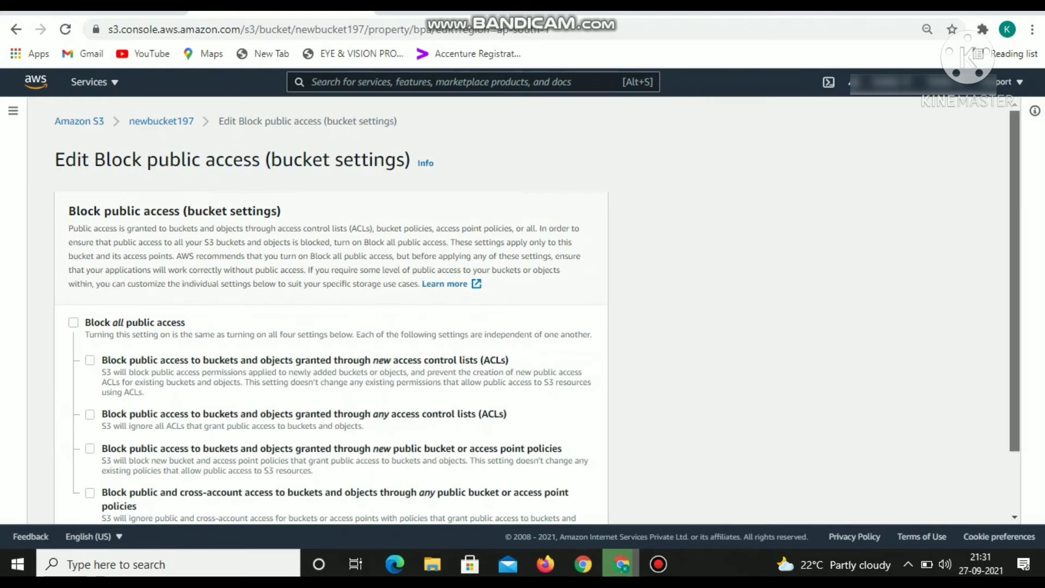
{"action": "scroll", "coordinate": [533, 337], "scroll_direction": "down", "scroll_amount": 1}
{"action": "scroll", "coordinate": [532, 337], "scroll_direction": "down", "scroll_amount": 1}
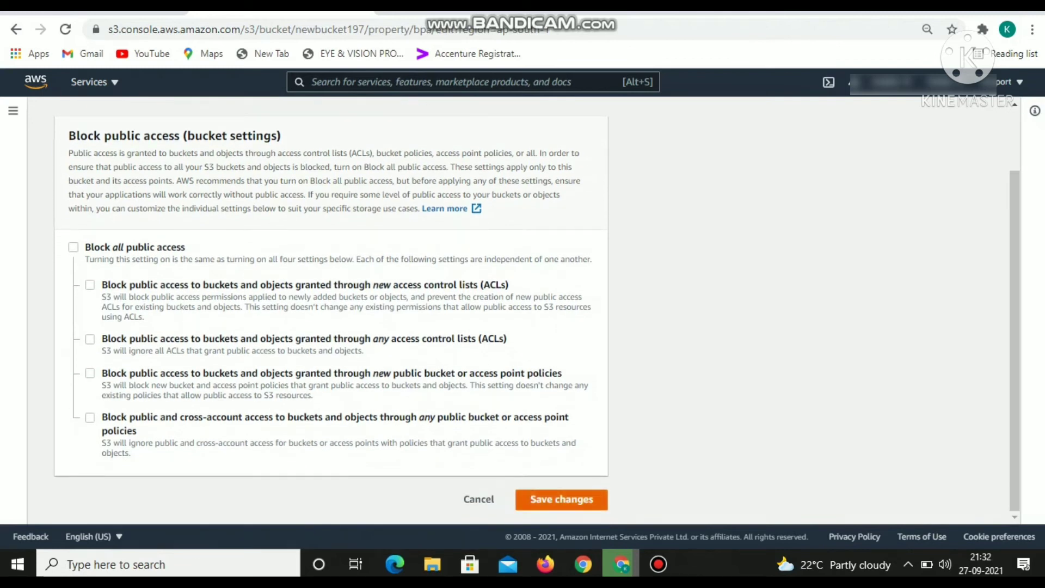
{"action": "left_click", "coordinate": [561, 499]}
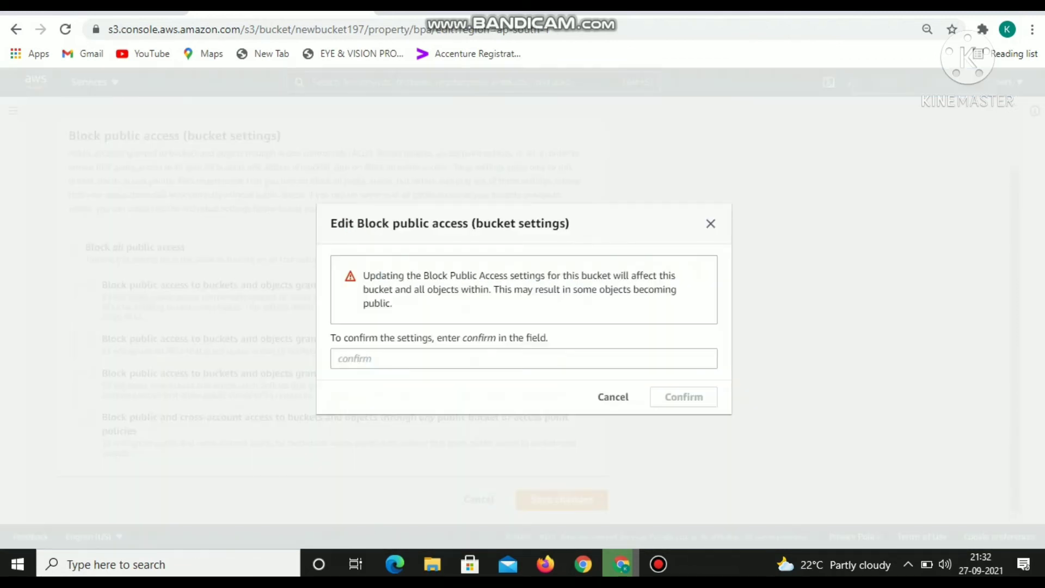
{"action": "left_click", "coordinate": [523, 359]}
{"action": "type", "text": "con"}
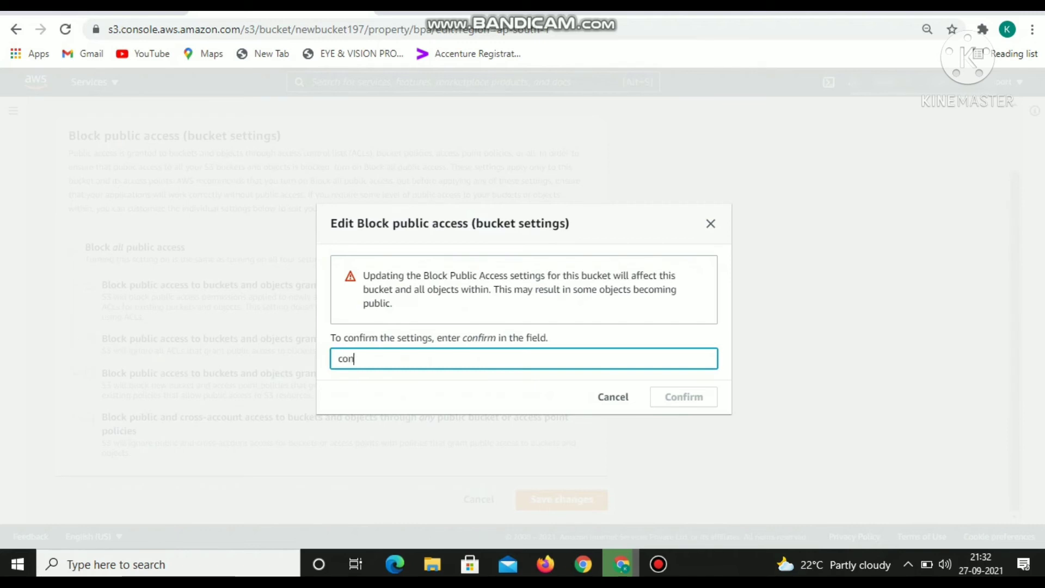
{"action": "type", "text": "firm"}
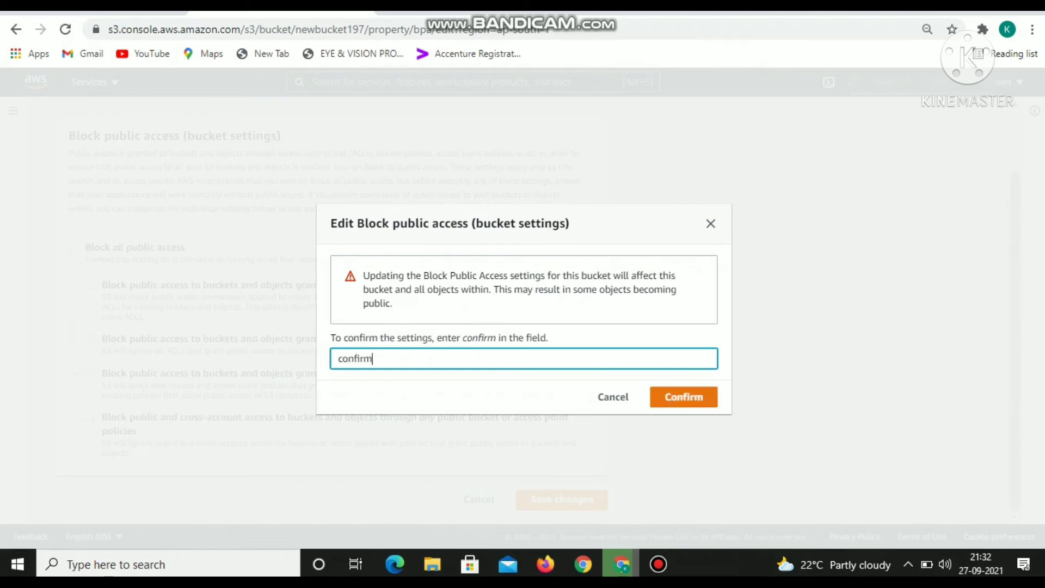
{"action": "left_click", "coordinate": [683, 397]}
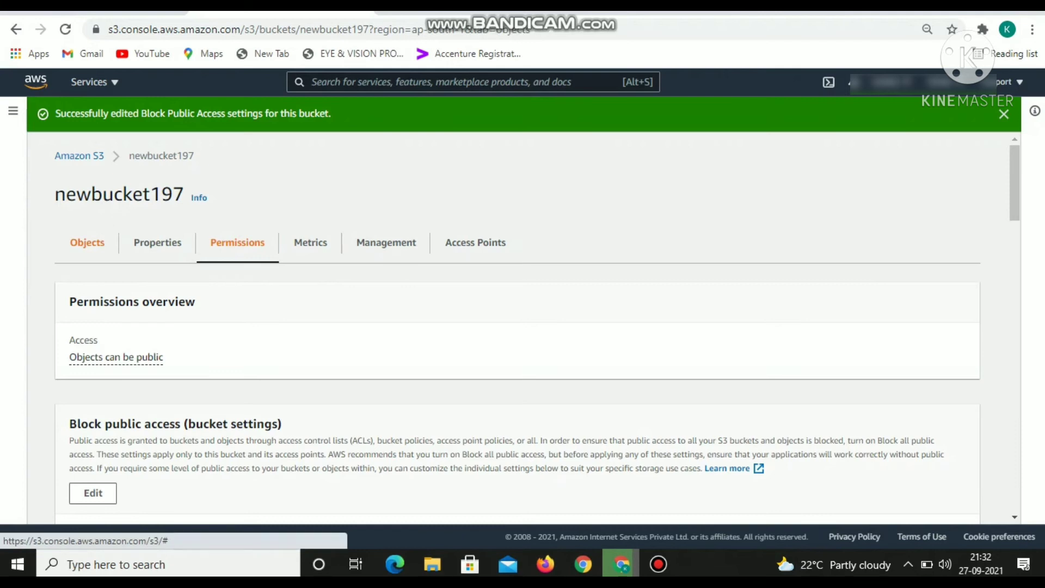
Step: Make the INFOTECH (1).png object in newbucket197 public and close the status page
{"action": "left_click", "coordinate": [87, 242]}
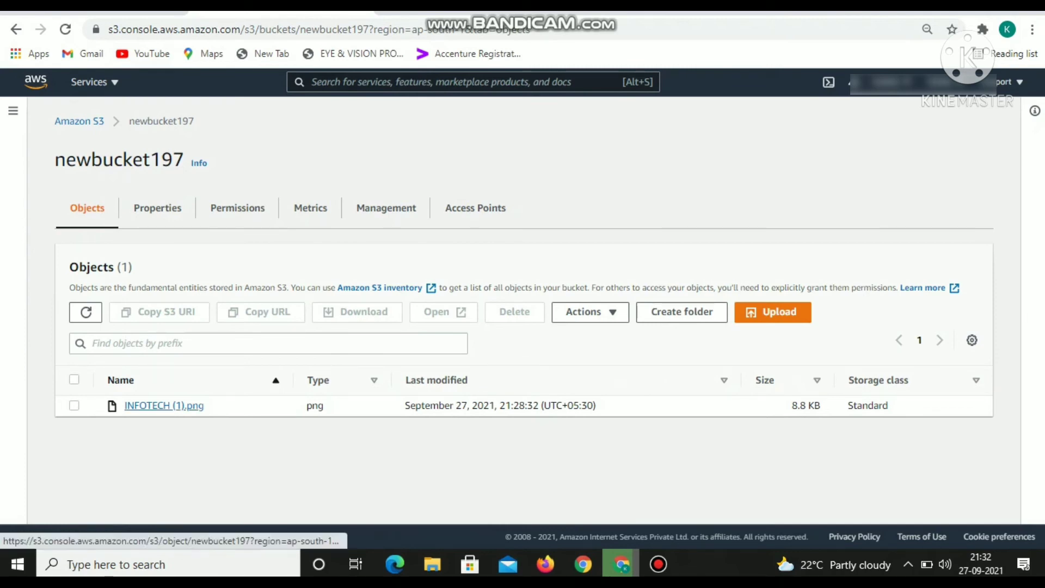
{"action": "left_click", "coordinate": [74, 406]}
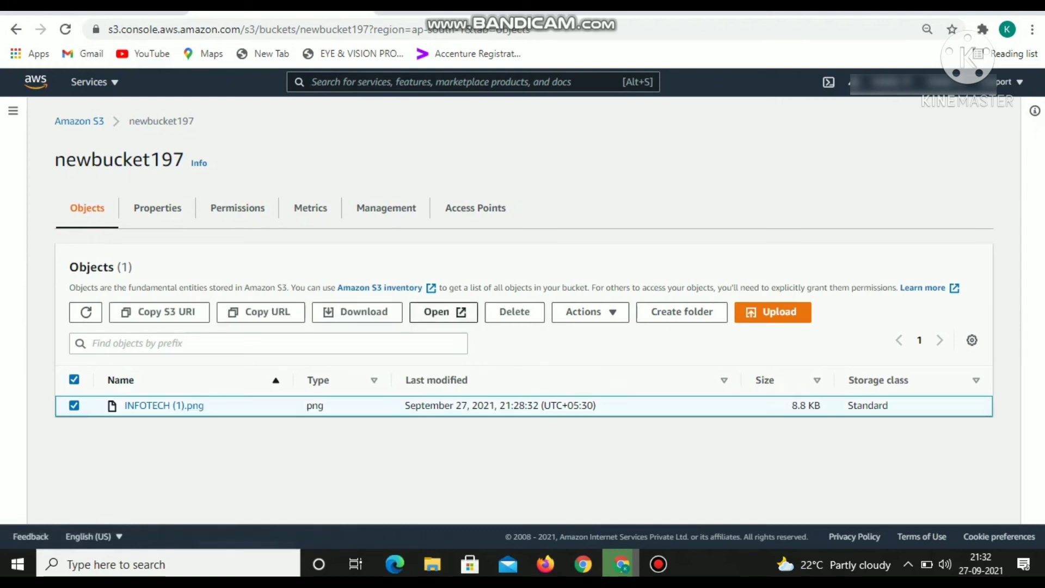
{"action": "left_click", "coordinate": [590, 312]}
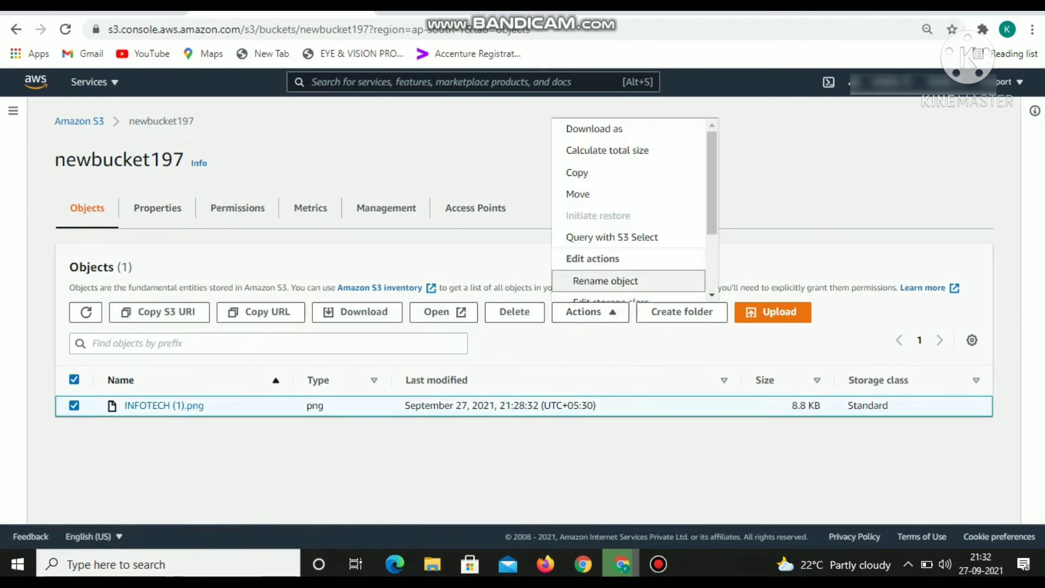
{"action": "scroll", "coordinate": [598, 280], "scroll_direction": "down", "scroll_amount": 2}
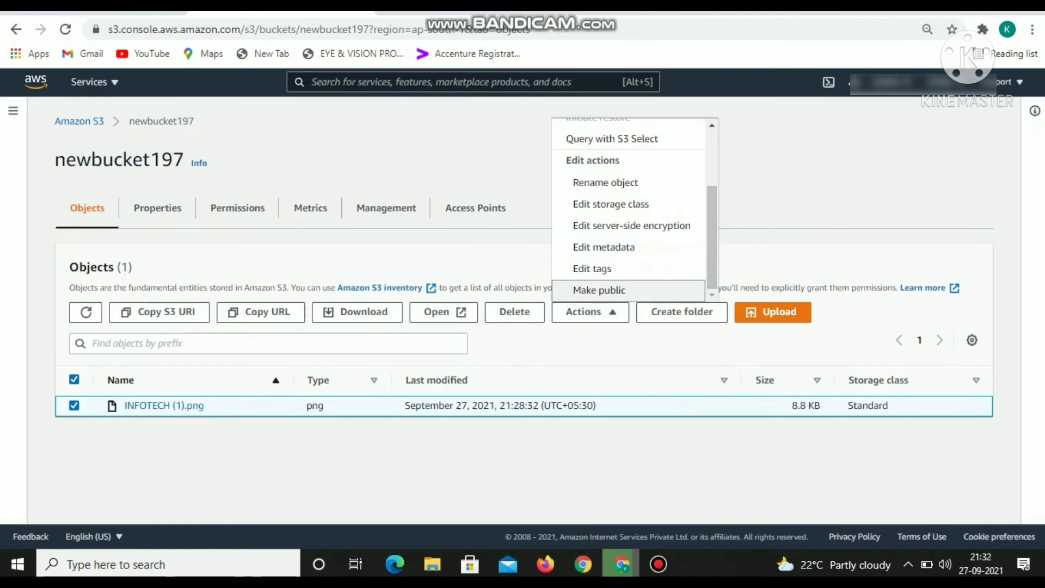
{"action": "left_click", "coordinate": [599, 290]}
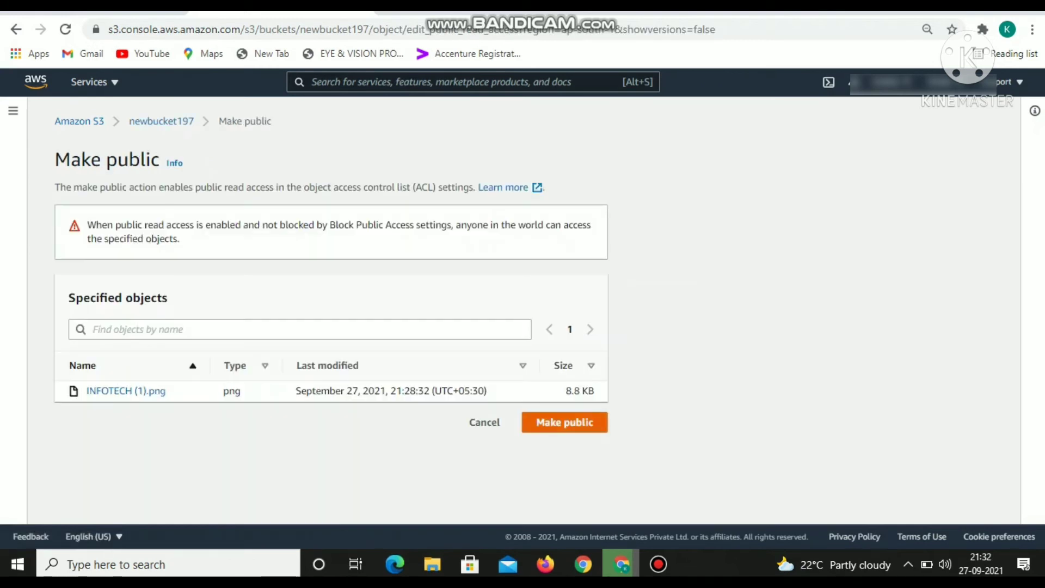
{"action": "left_click", "coordinate": [564, 423]}
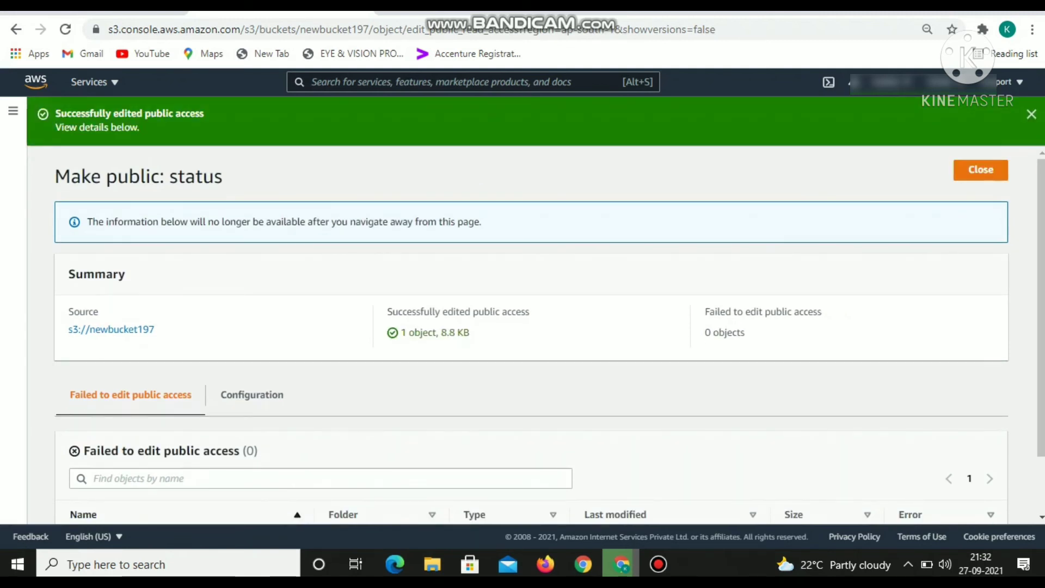
{"action": "left_click", "coordinate": [981, 170]}
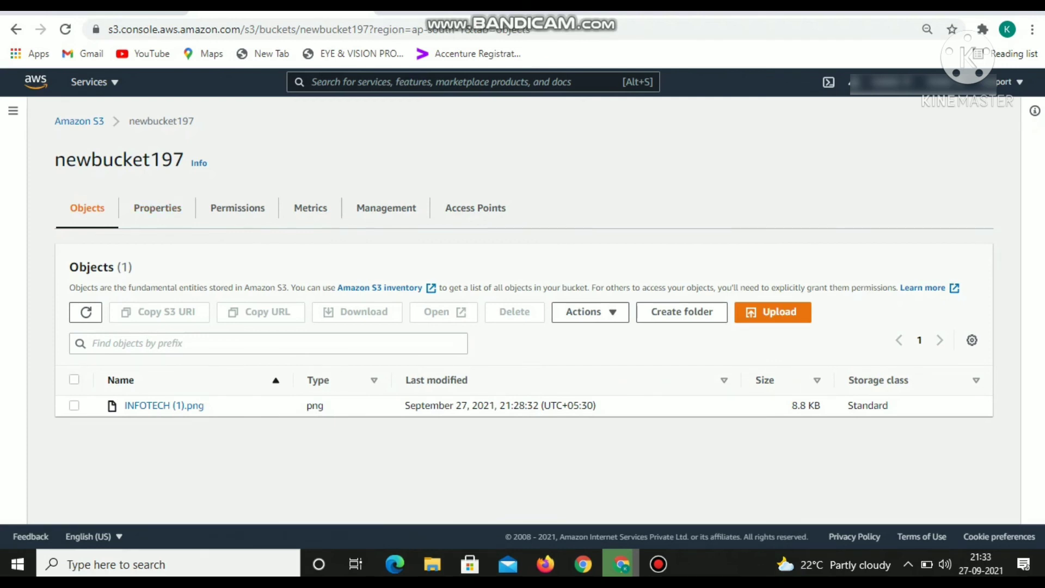
Step: Reopen INFOTECH (1).png in newbucket197 from the bucket list, view the image through its object URL, and go back to the console
{"action": "left_click", "coordinate": [79, 120]}
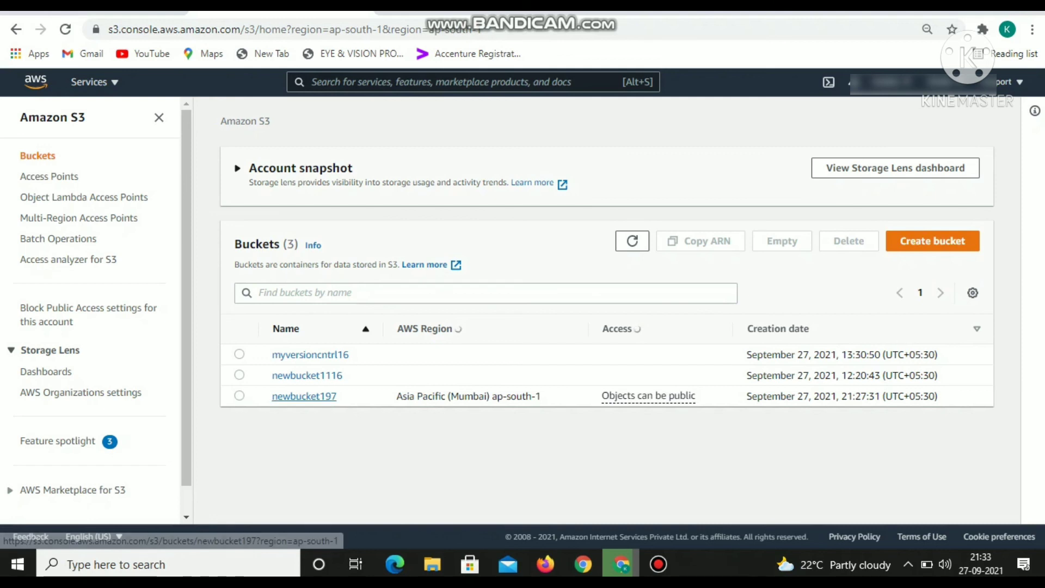
{"action": "left_click", "coordinate": [304, 395]}
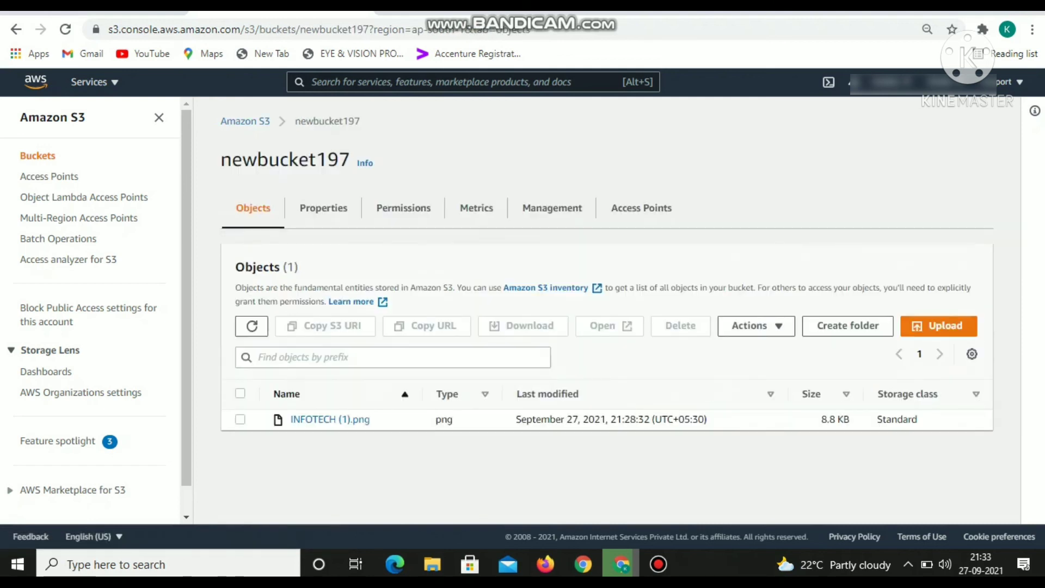
{"action": "left_click", "coordinate": [327, 419]}
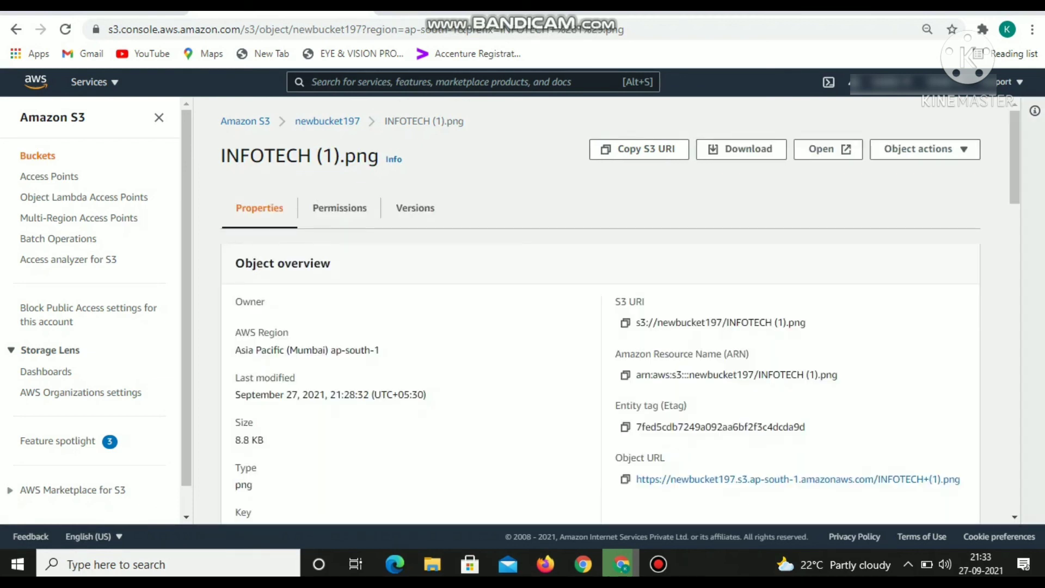
{"action": "scroll", "coordinate": [599, 310], "scroll_direction": "down", "scroll_amount": 6}
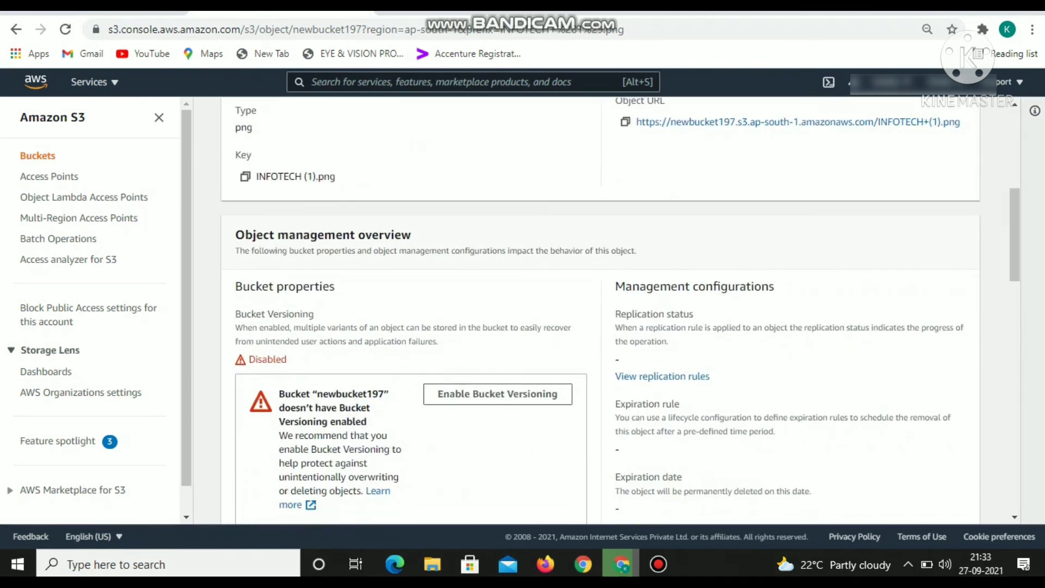
{"action": "scroll", "coordinate": [761, 301], "scroll_direction": "up", "scroll_amount": 3}
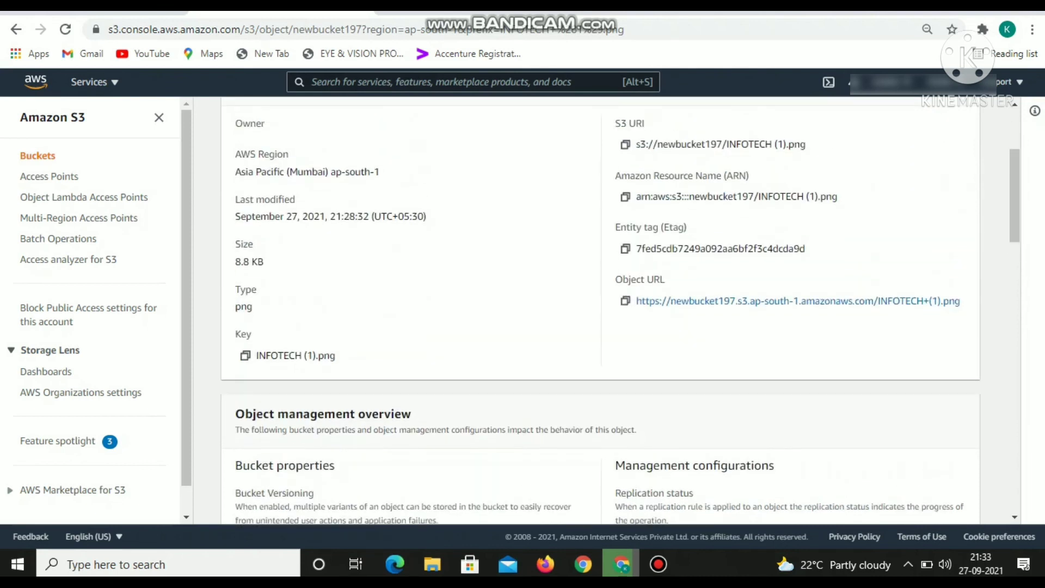
{"action": "left_click", "coordinate": [761, 301]}
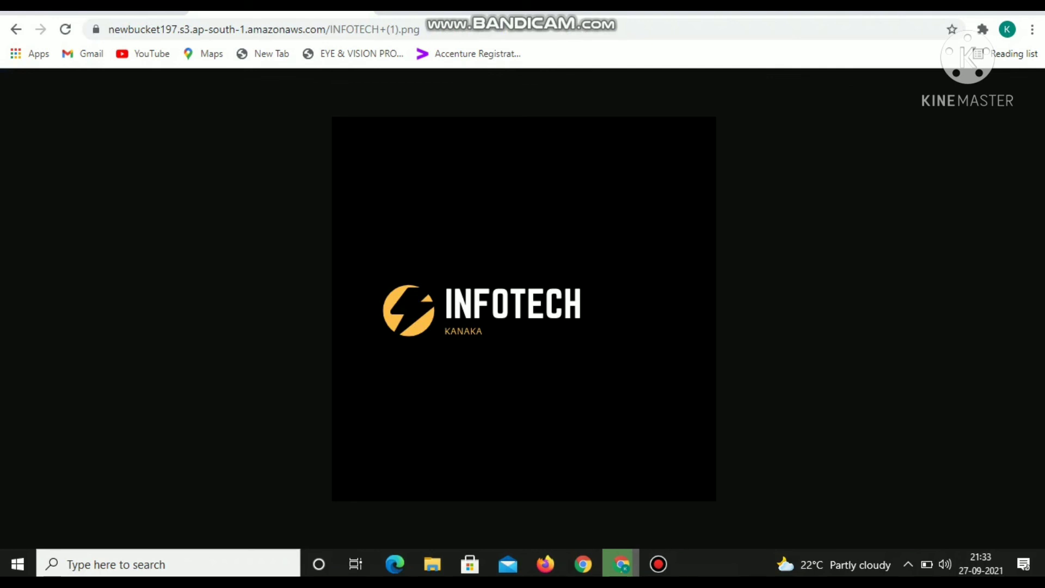
{"action": "left_click", "coordinate": [16, 29]}
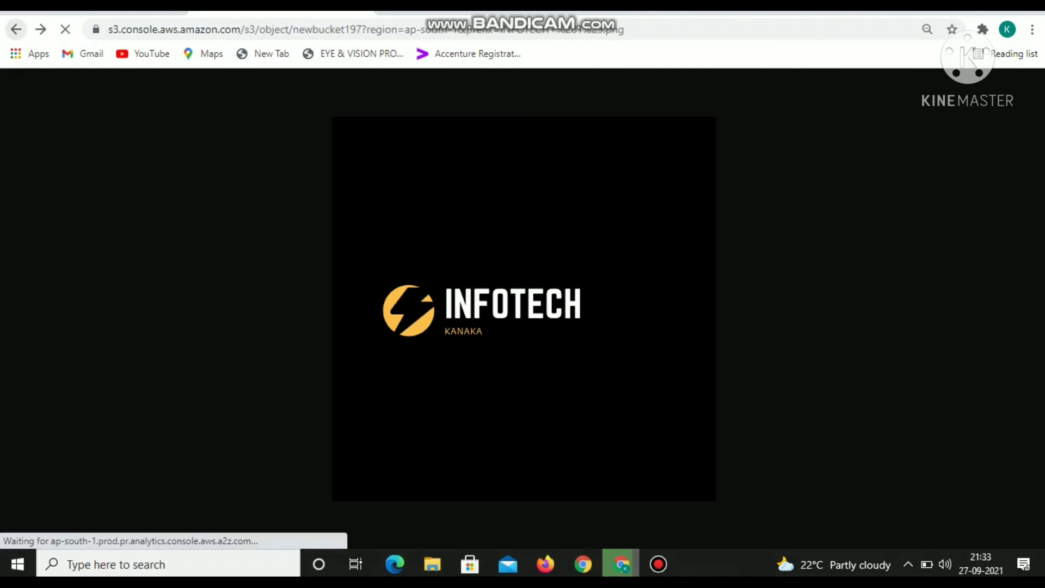